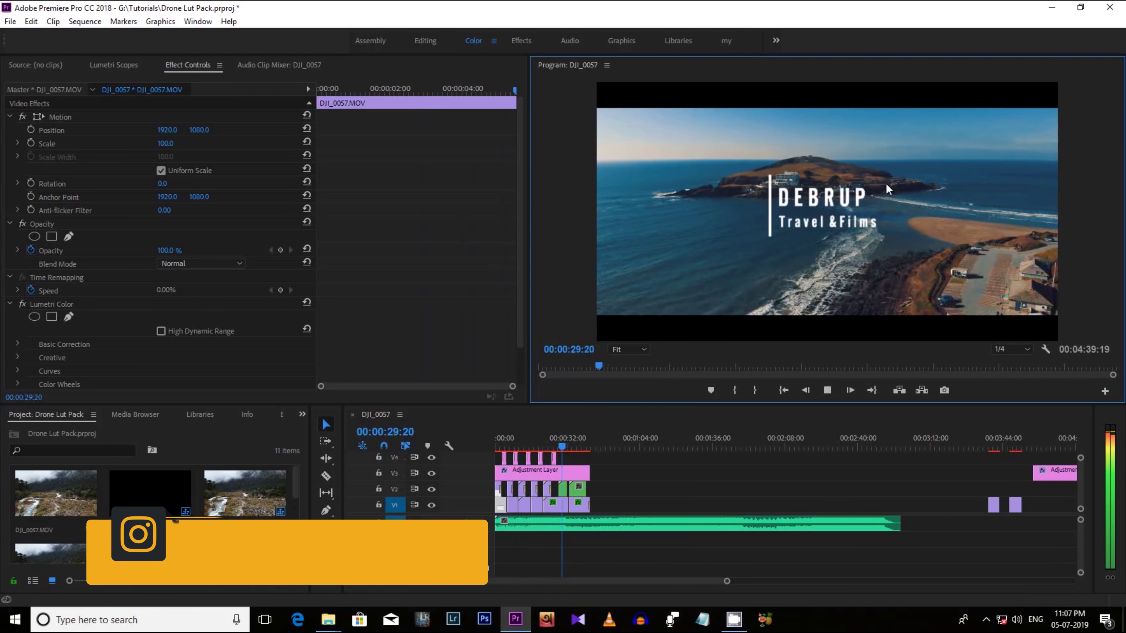
Stop the preview and scrub ahead to the DRONE LUT 2 shot.
{"action": "key", "text": "space"}
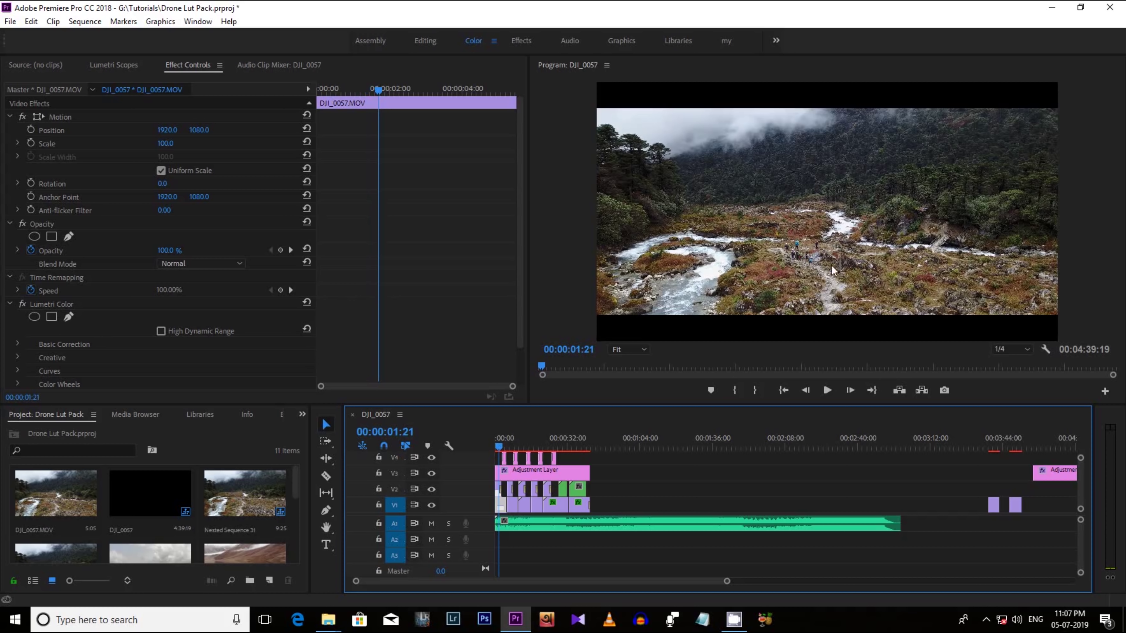
{"action": "key", "text": "Down"}
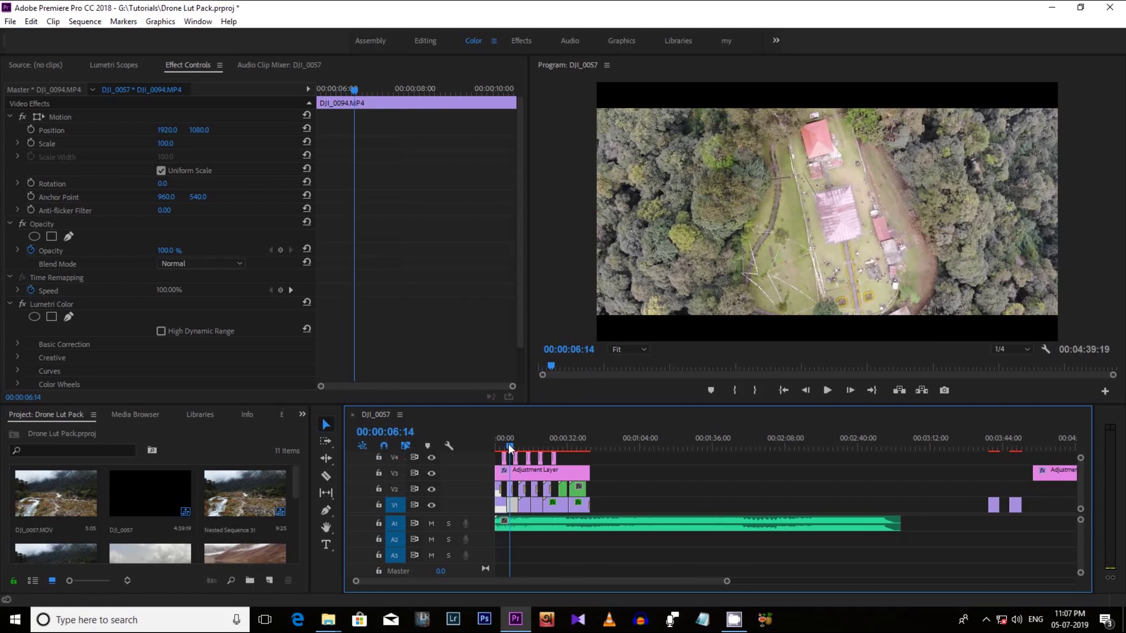
{"action": "left_click_drag", "start_coordinate": [510, 448], "coordinate": [524, 447]}
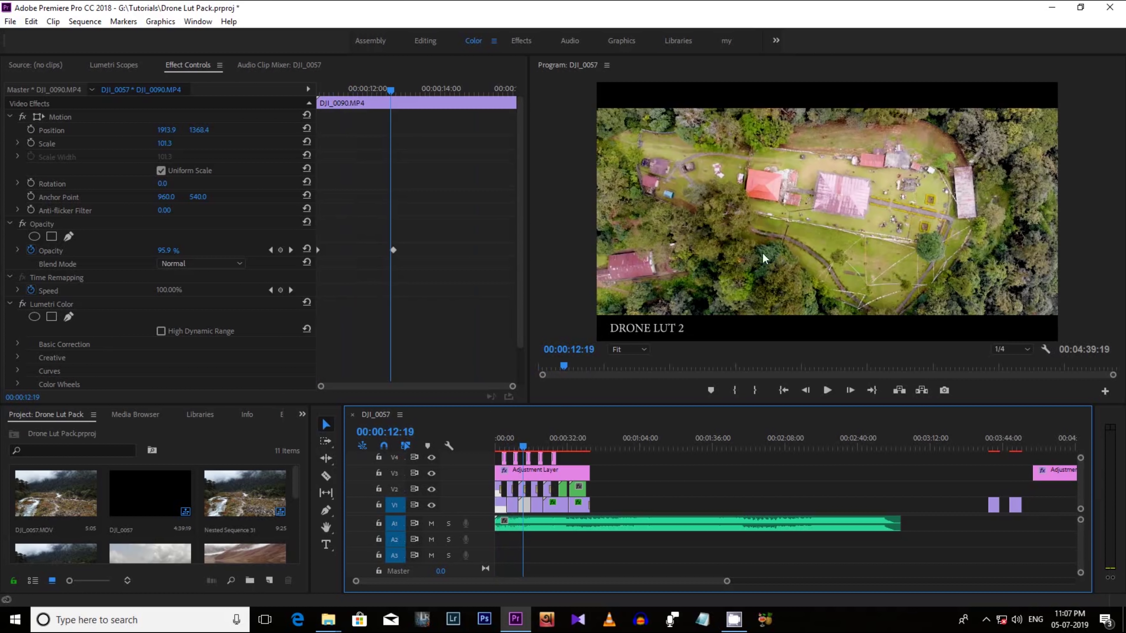
{"action": "left_click", "coordinate": [523, 449]}
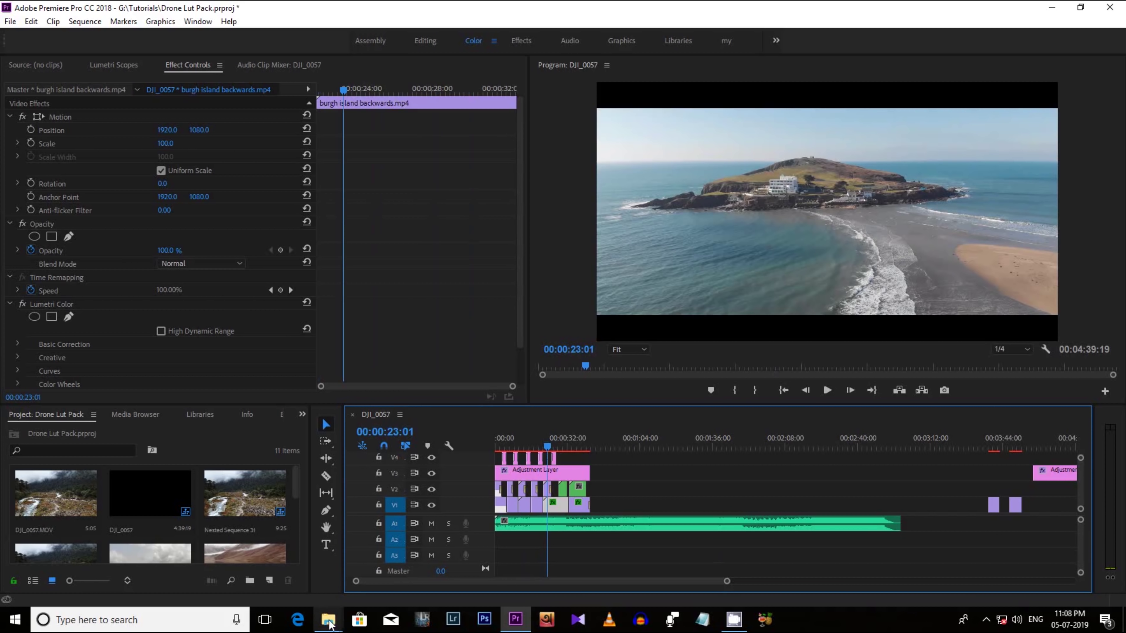
Briefly bring the Drone Luts Pack folder forward, then hide it again.
{"action": "mouse_move", "coordinate": [329, 623]}
{"action": "left_click", "coordinate": [268, 575]}
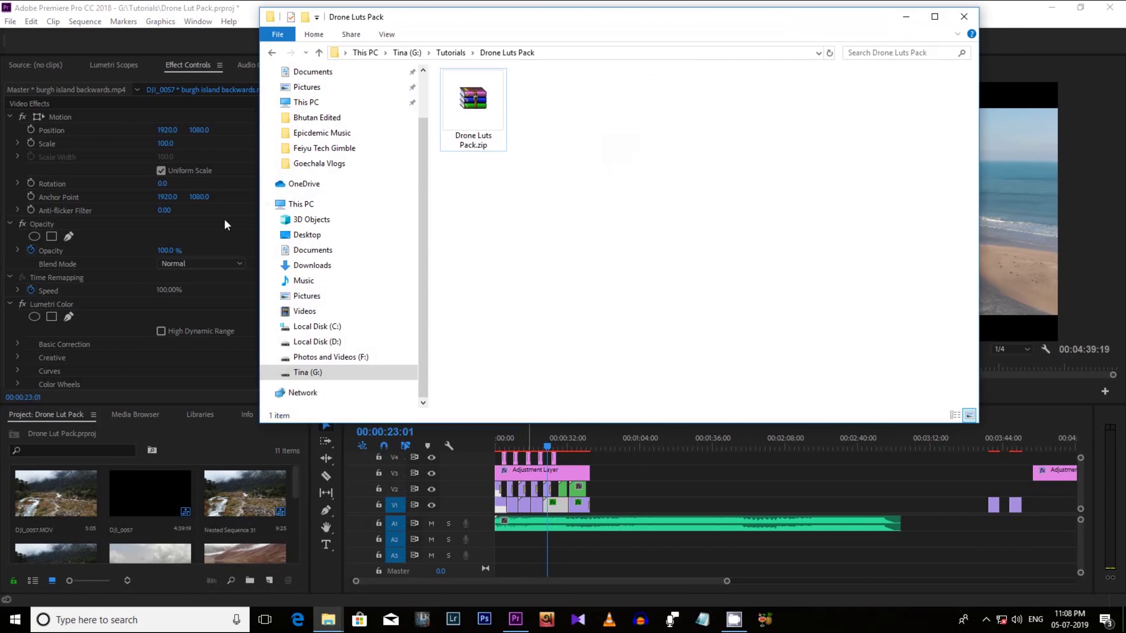
{"action": "left_click", "coordinate": [906, 19]}
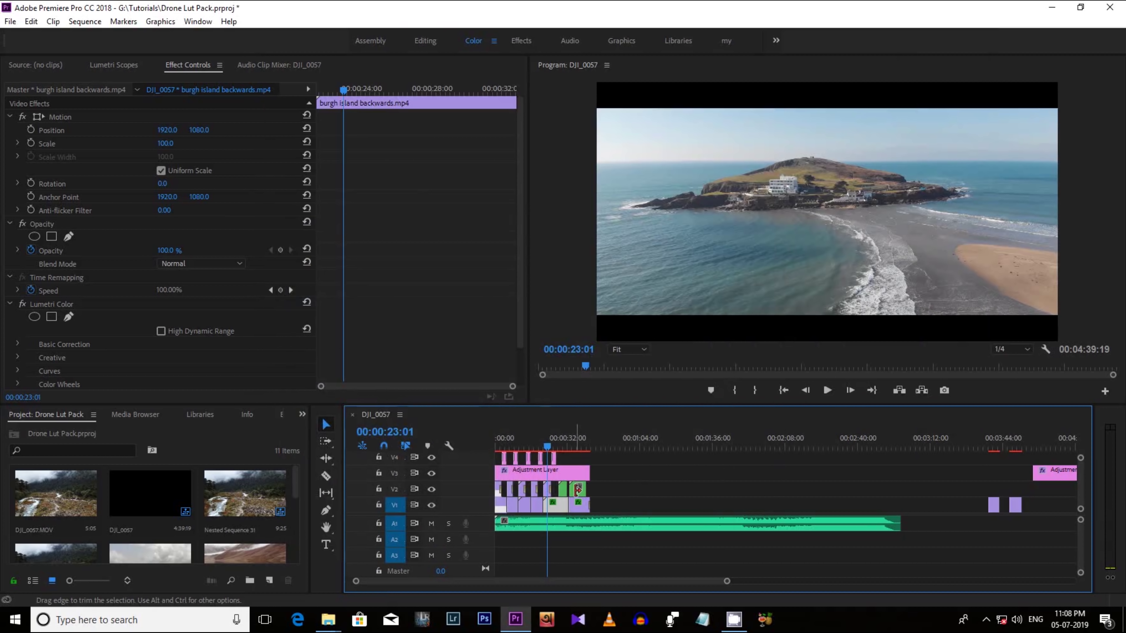
Play the sequence from its beginning, then open the Help menu.
{"action": "left_click_drag", "start_coordinate": [547, 447], "coordinate": [498, 448]}
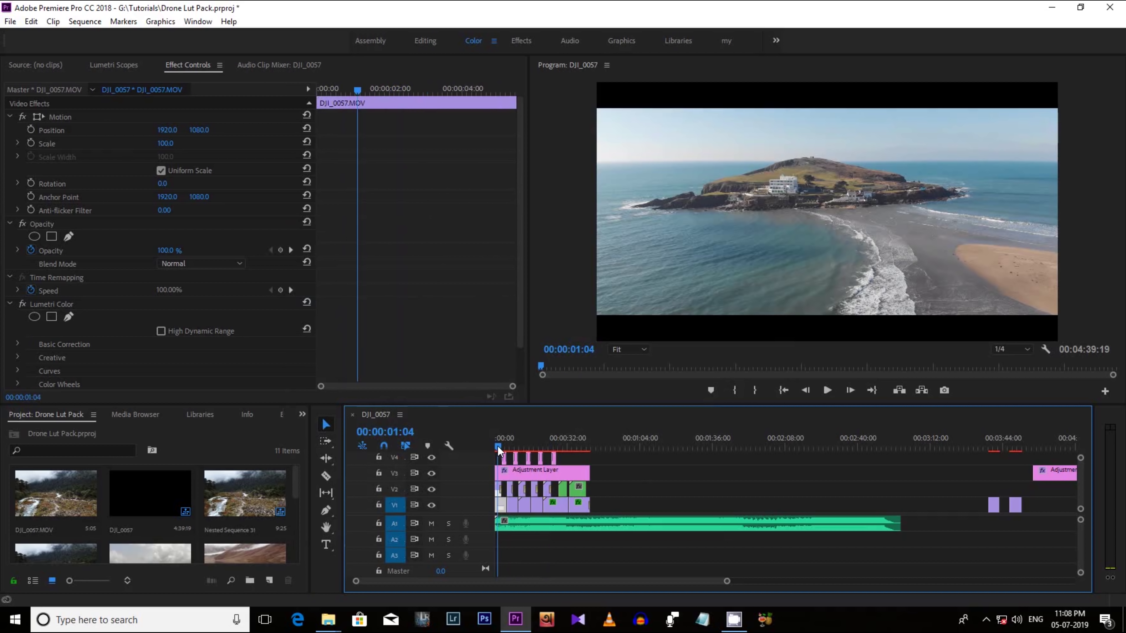
{"action": "left_click", "coordinate": [827, 389]}
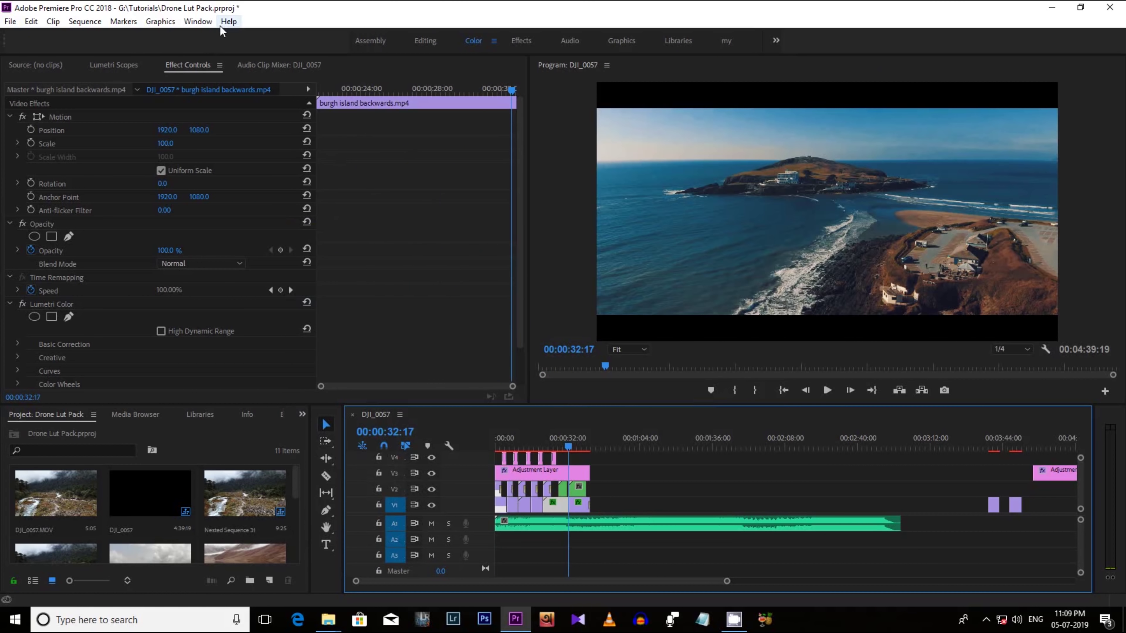
{"action": "left_click", "coordinate": [228, 22]}
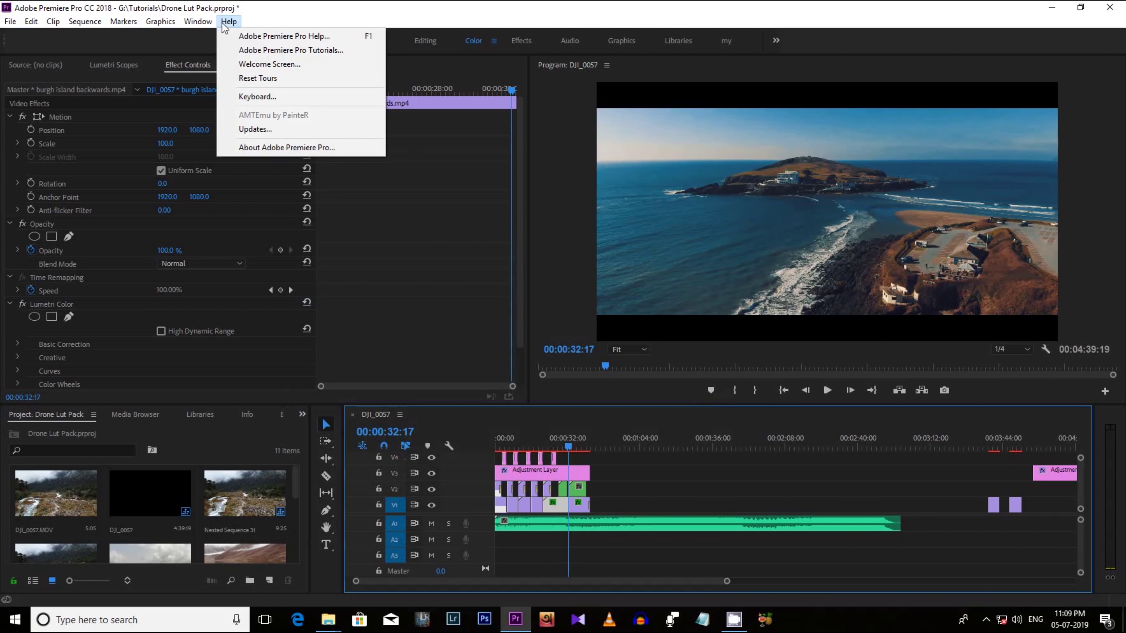
Check the About dialog for version 12.0.0 (Build 224), then close it.
{"action": "left_click", "coordinate": [289, 148]}
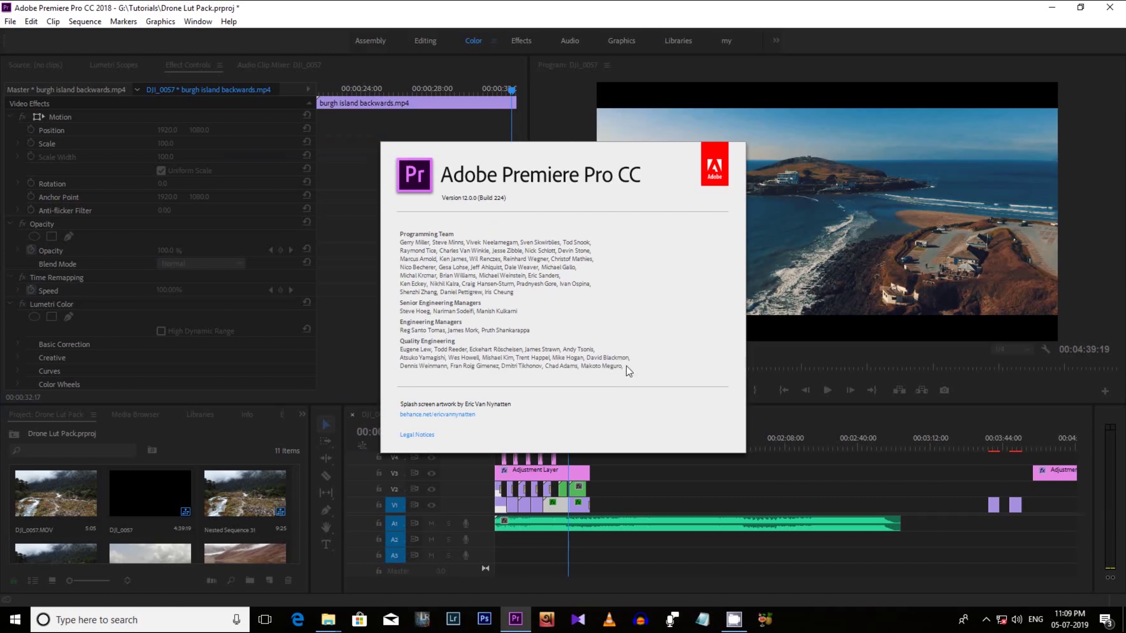
{"action": "left_click", "coordinate": [629, 371]}
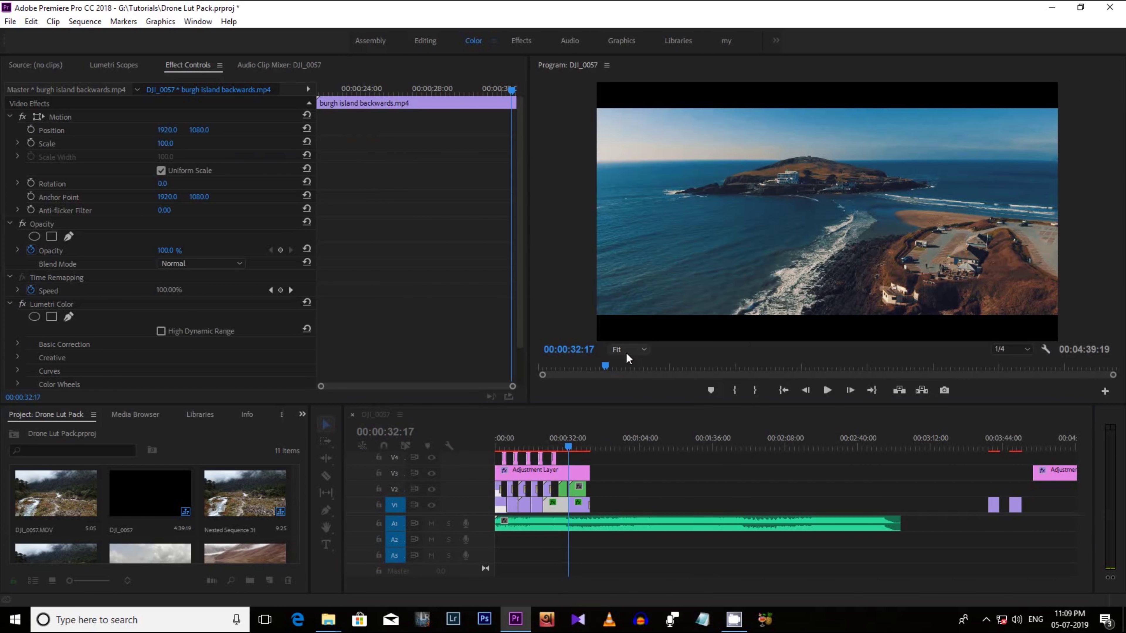
{"action": "left_click", "coordinate": [197, 22]}
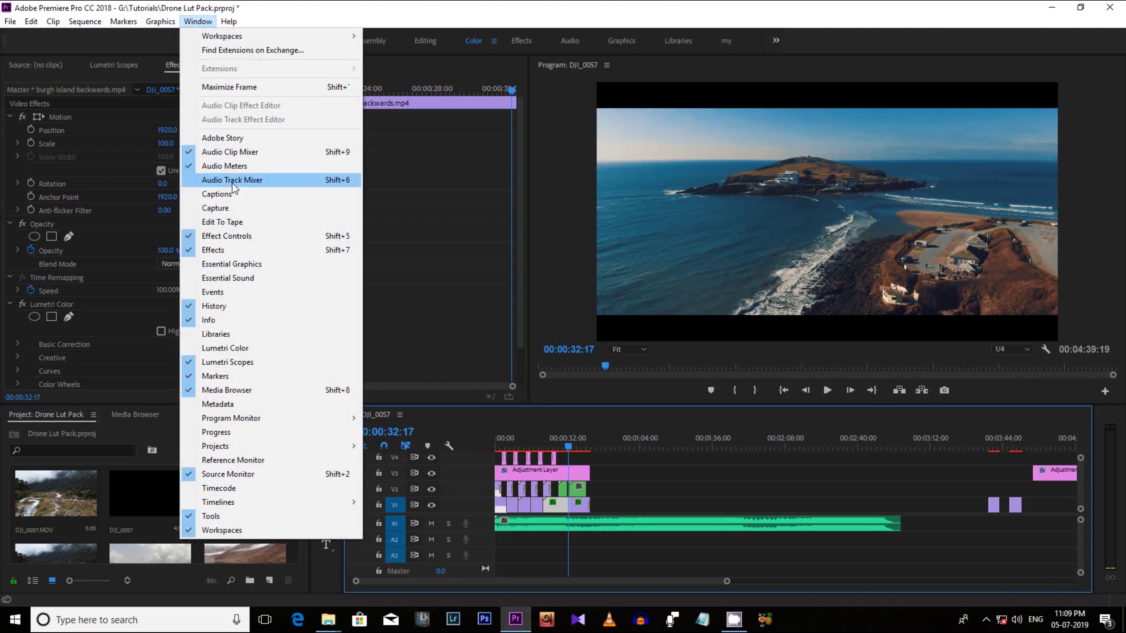
Show the Lumetri Color panel and cue the DJI_0094 monastery clip near 03:38.
{"action": "left_click", "coordinate": [226, 348]}
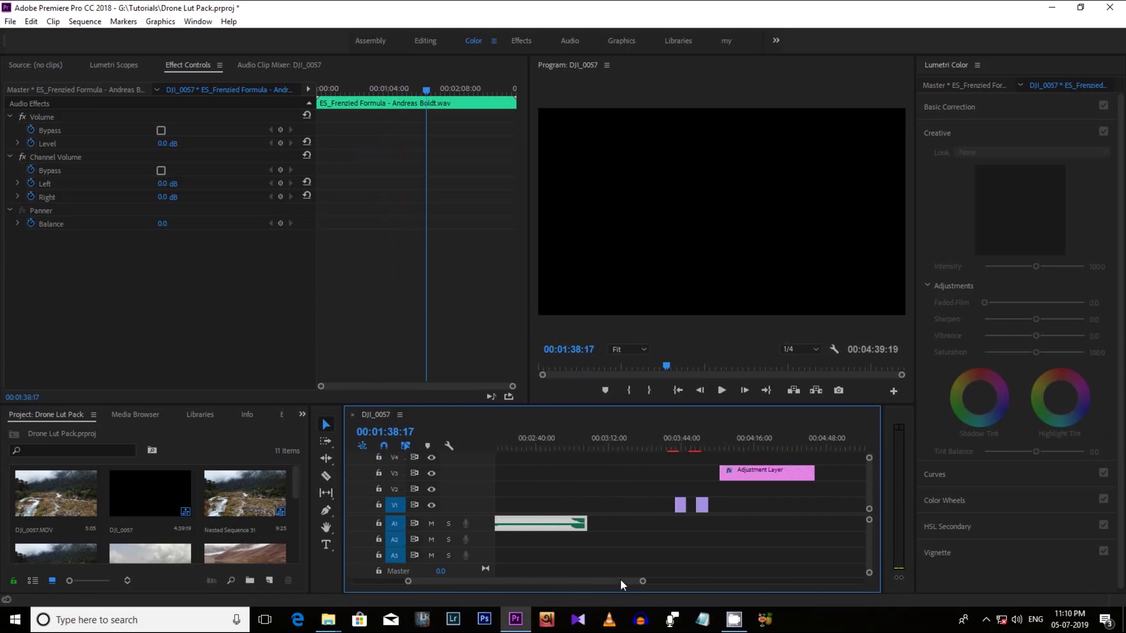
{"action": "scroll", "coordinate": [617, 480], "scroll_direction": "down", "scroll_amount": 2}
{"action": "left_click", "coordinate": [647, 445]}
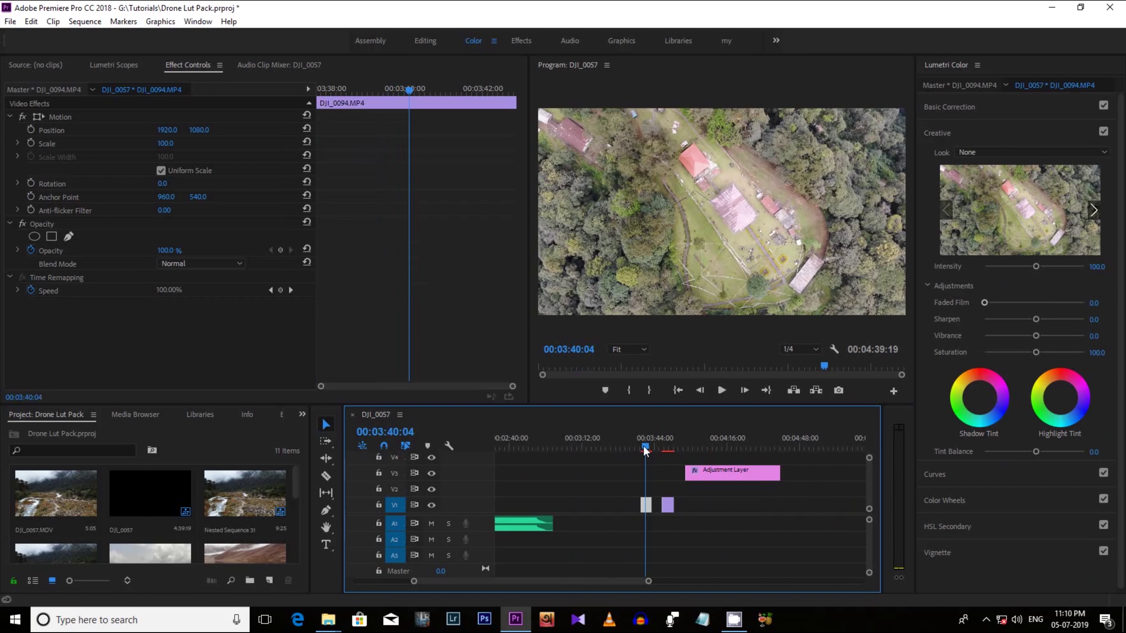
{"action": "left_click_drag", "start_coordinate": [646, 447], "coordinate": [641, 449]}
Enlarge the Program Monitor and play the monastery clip twice from its start.
{"action": "left_click", "coordinate": [722, 390]}
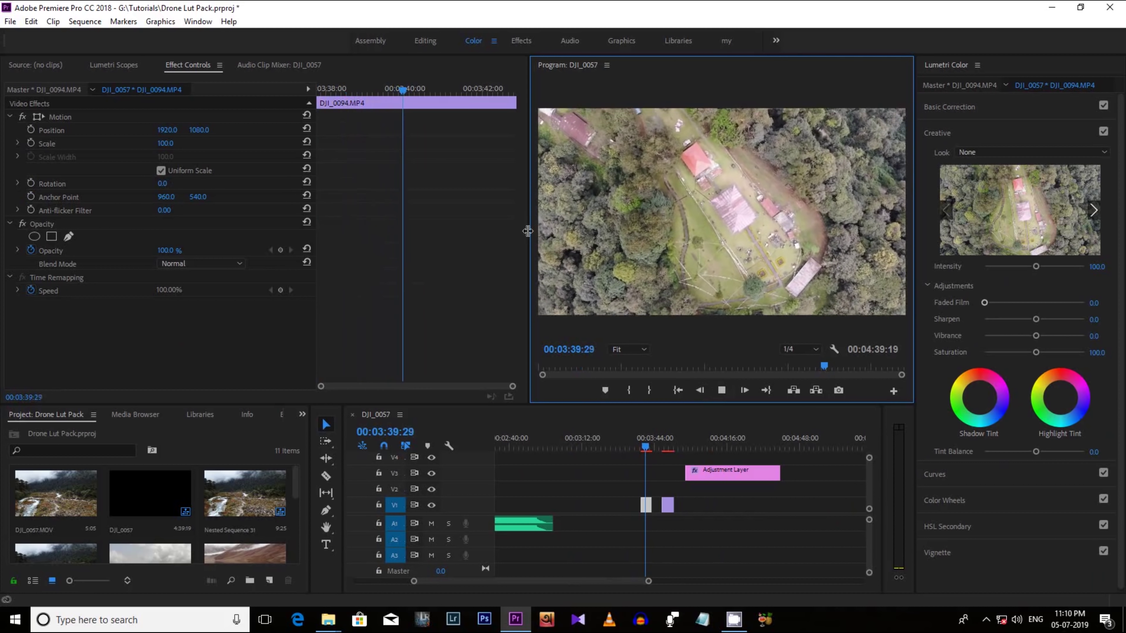
{"action": "left_click_drag", "start_coordinate": [529, 232], "coordinate": [382, 230]}
{"action": "left_click", "coordinate": [643, 448]}
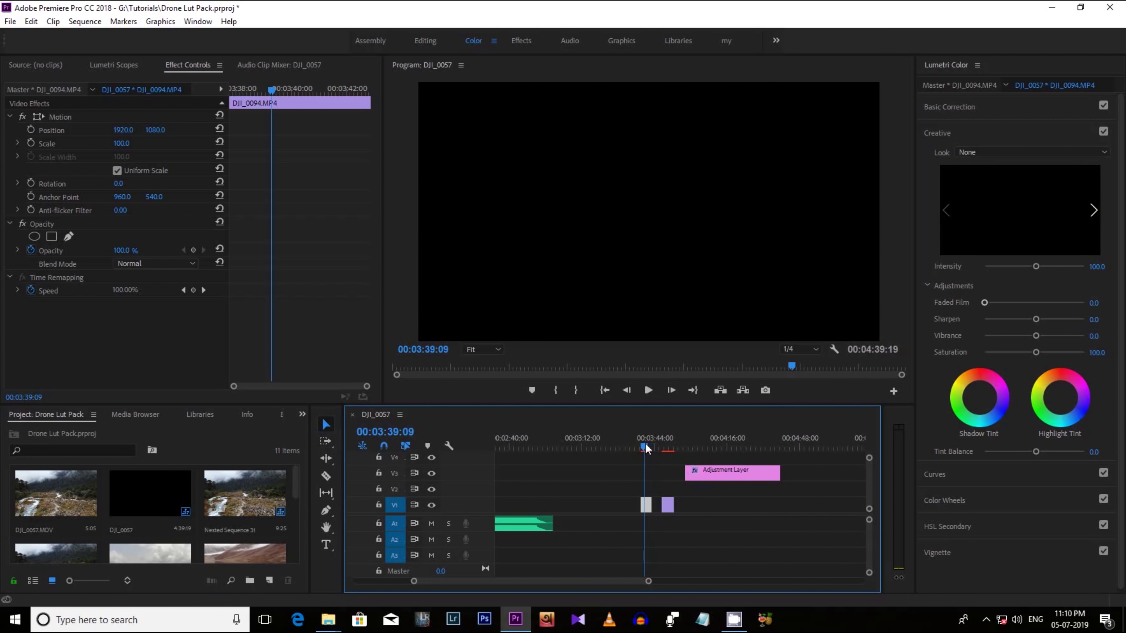
{"action": "left_click", "coordinate": [647, 391]}
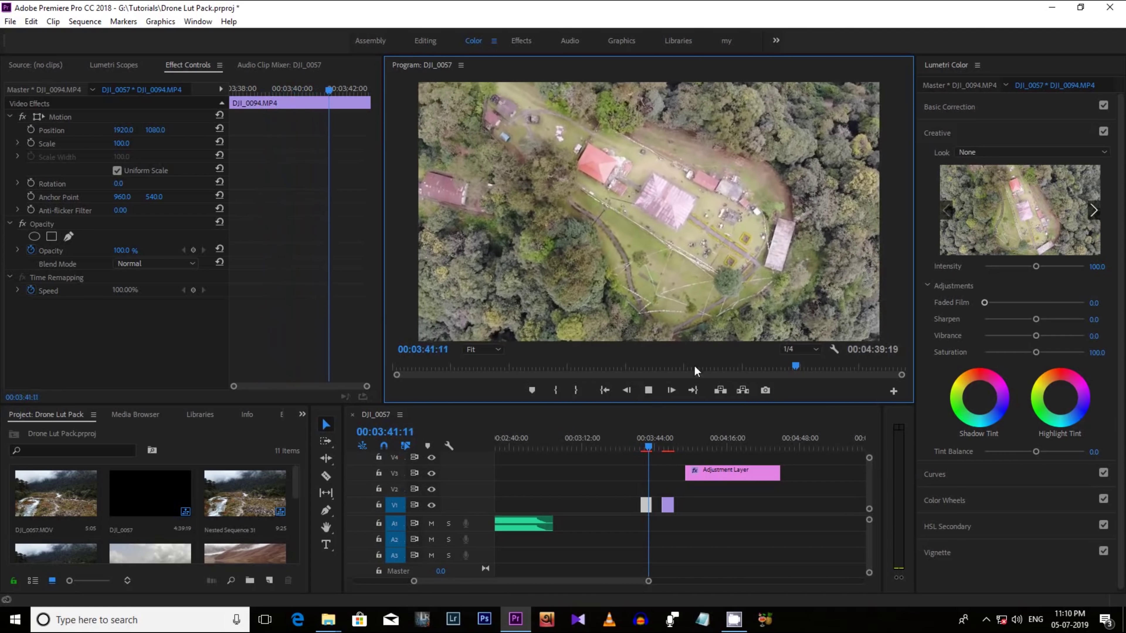
{"action": "left_click", "coordinate": [642, 448]}
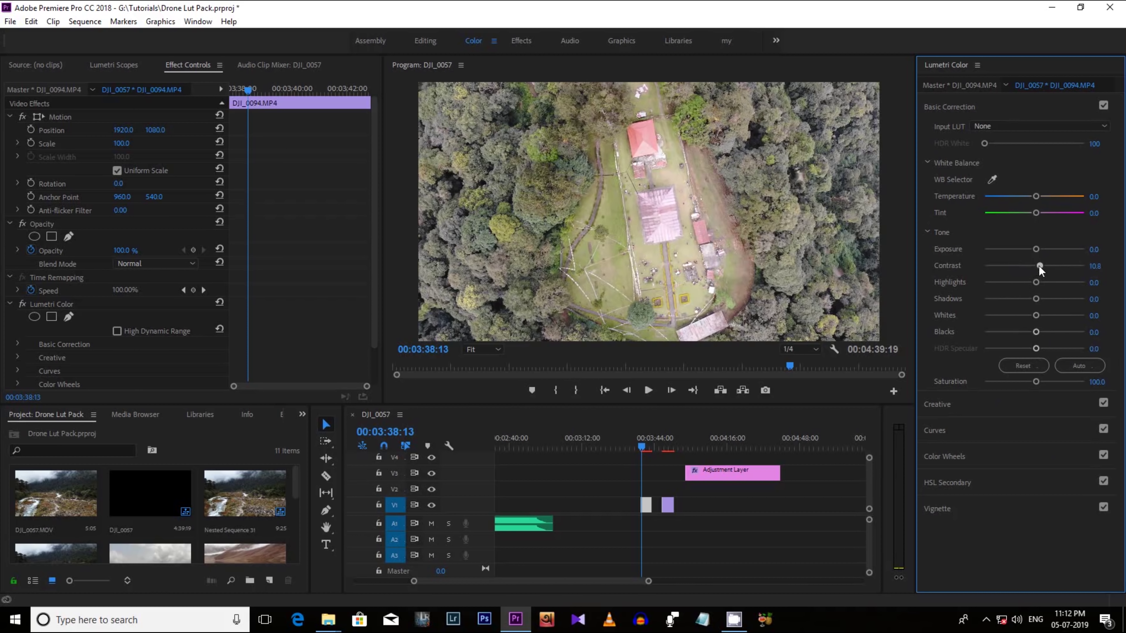
Raise DJI_0094's Contrast, and set Highlights to -55.4 and Blacks to -60.5.
{"action": "left_click_drag", "start_coordinate": [1047, 267], "coordinate": [1050, 266]}
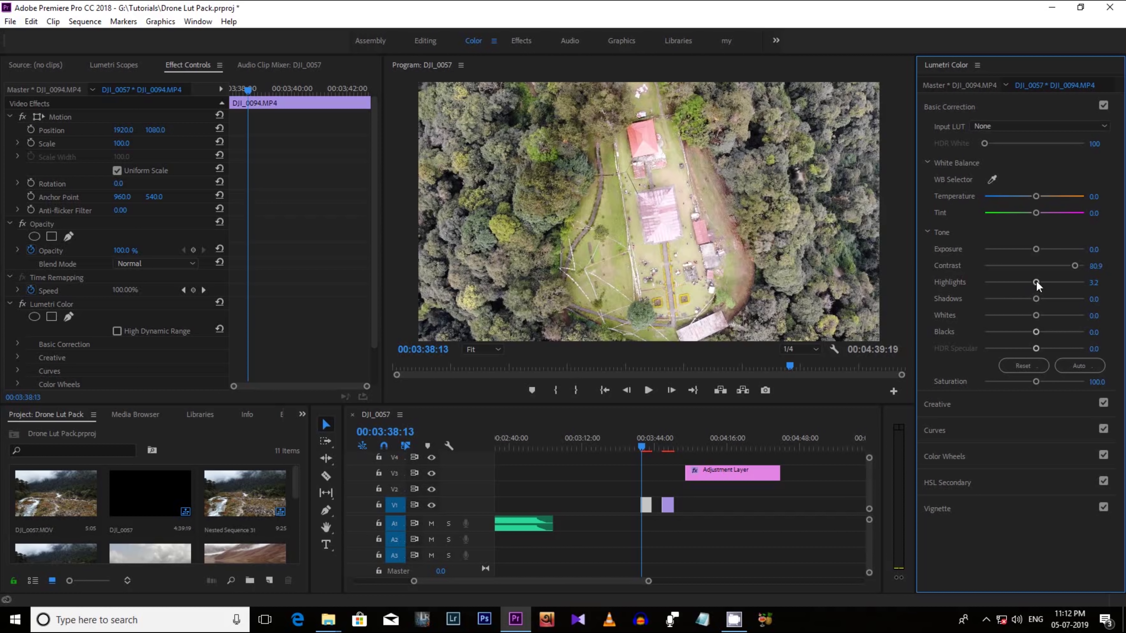
{"action": "left_click_drag", "start_coordinate": [1036, 283], "coordinate": [1006, 284]}
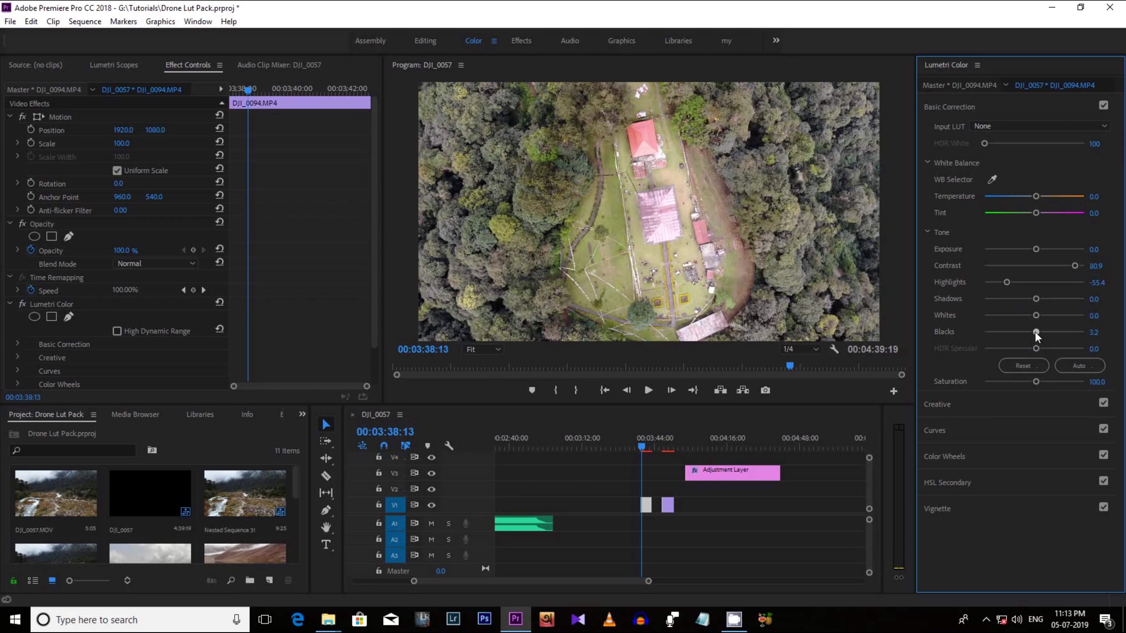
{"action": "left_click_drag", "start_coordinate": [1036, 332], "coordinate": [1021, 332]}
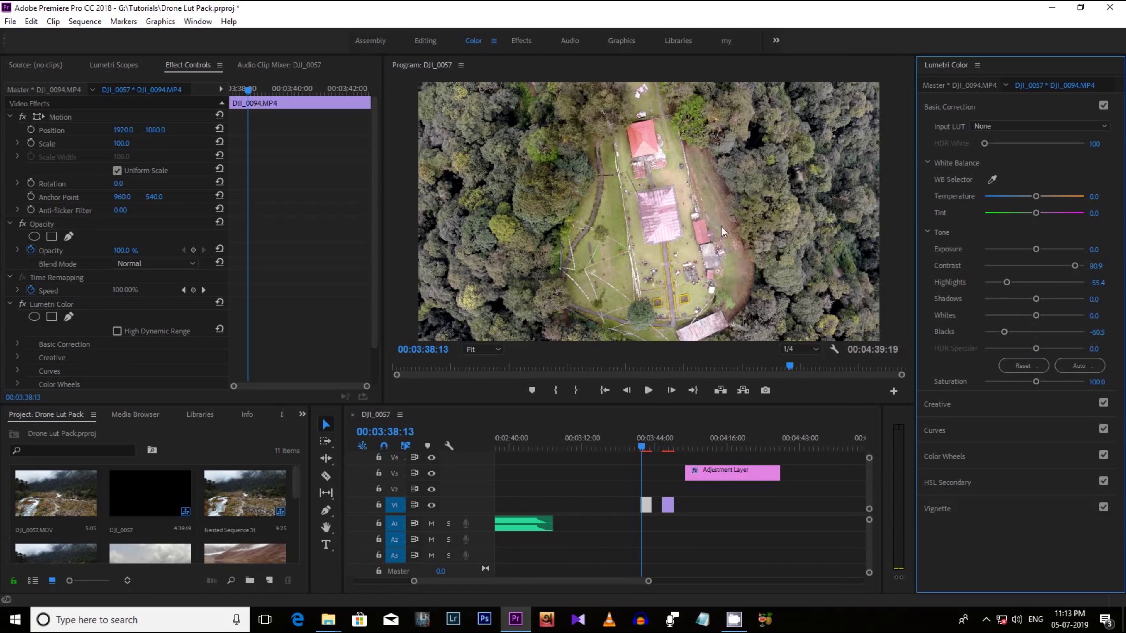
{"action": "left_click", "coordinate": [1002, 408]}
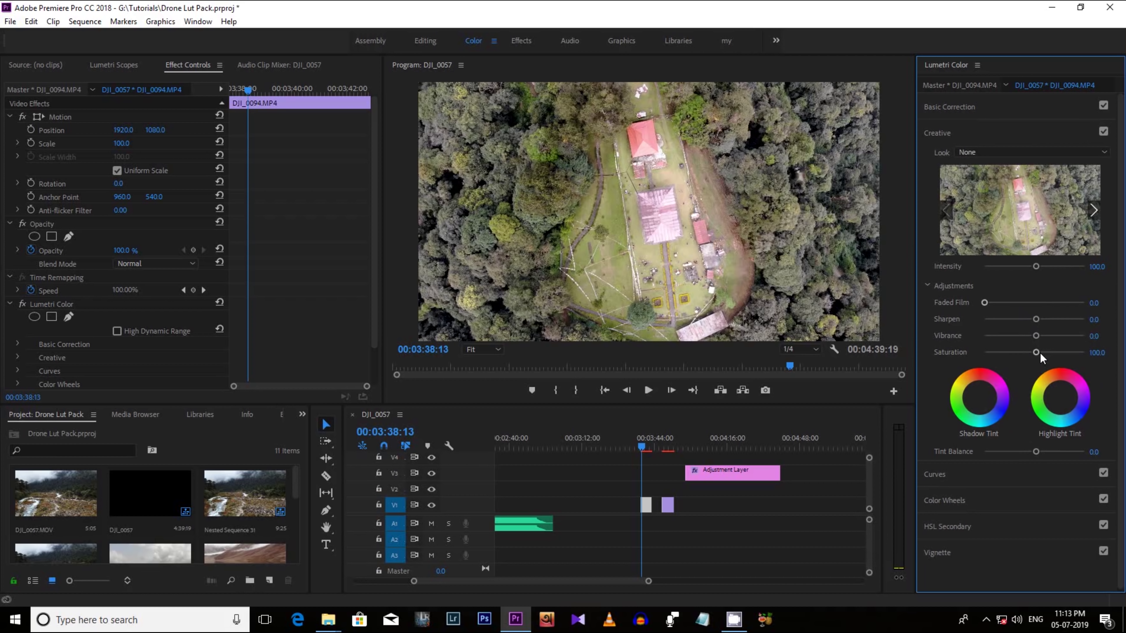
Set Creative Saturation to 113.4 and Vibrance to 26.1 on the monastery clip.
{"action": "left_click_drag", "start_coordinate": [1036, 352], "coordinate": [1042, 353]}
{"action": "left_click_drag", "start_coordinate": [1039, 335], "coordinate": [1046, 335]}
{"action": "left_click", "coordinate": [1010, 102]}
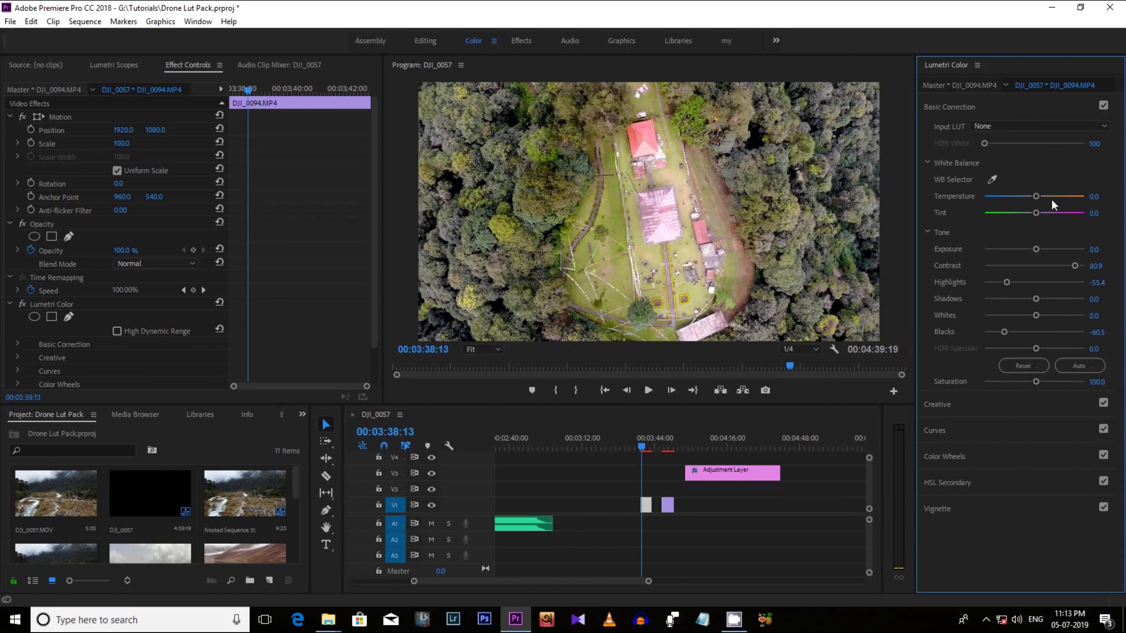
Set DJI_0094's white-balance Temperature to exactly -11.0.
{"action": "left_click_drag", "start_coordinate": [1035, 196], "coordinate": [1065, 196]}
{"action": "left_click_drag", "start_coordinate": [1055, 196], "coordinate": [1028, 196]}
{"action": "left_click", "coordinate": [1094, 197]}
{"action": "key", "text": "Return"}
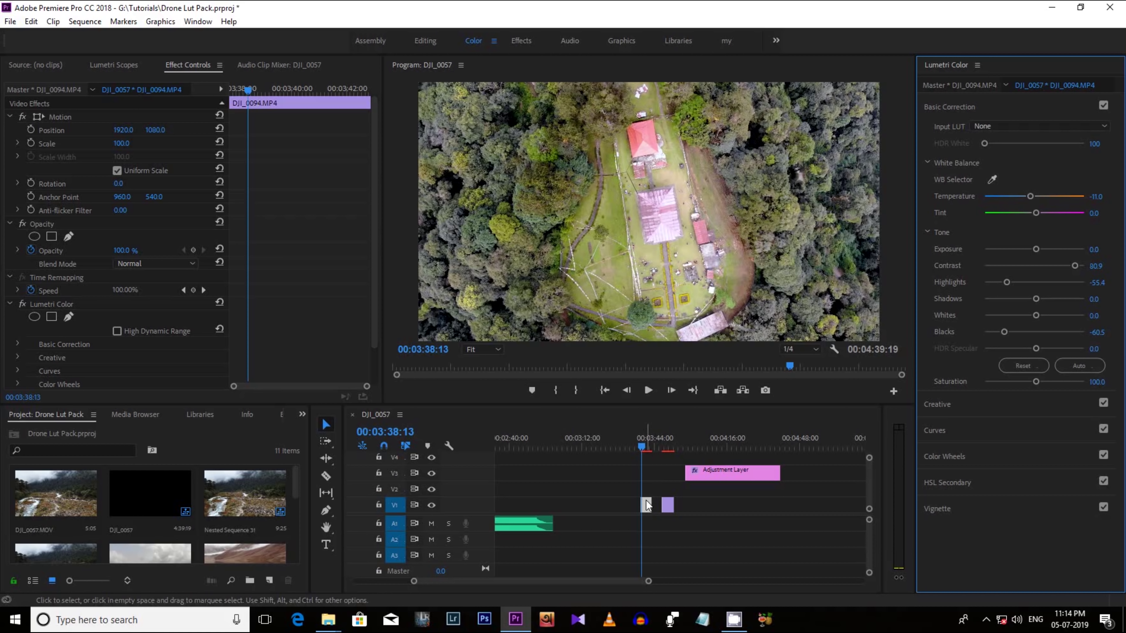
{"action": "left_click", "coordinate": [1105, 106]}
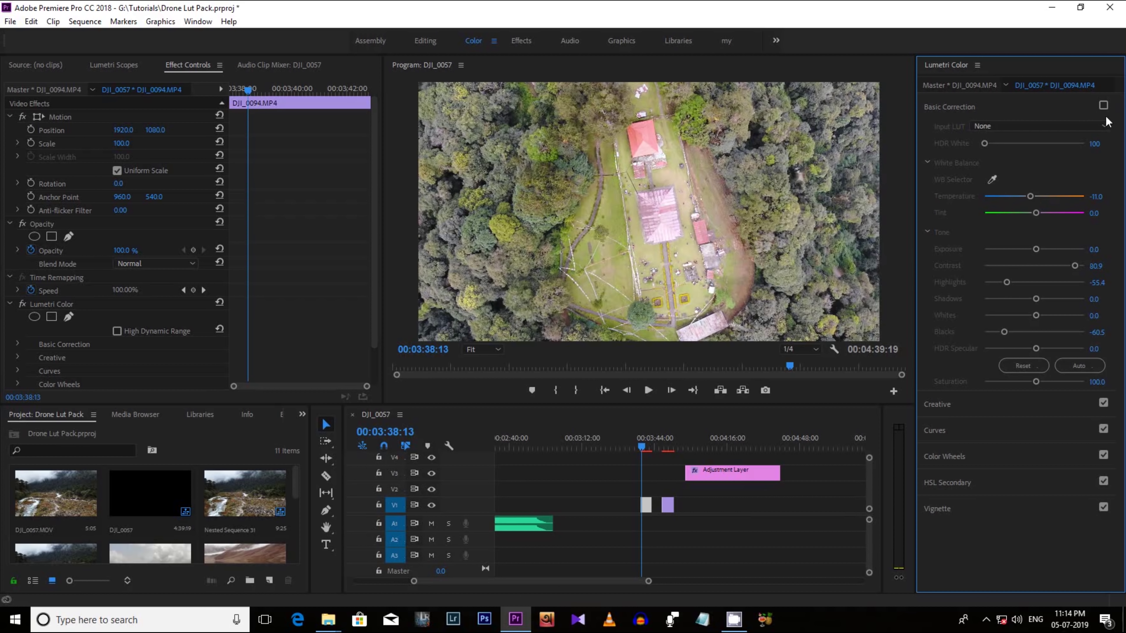
{"action": "left_click", "coordinate": [648, 390]}
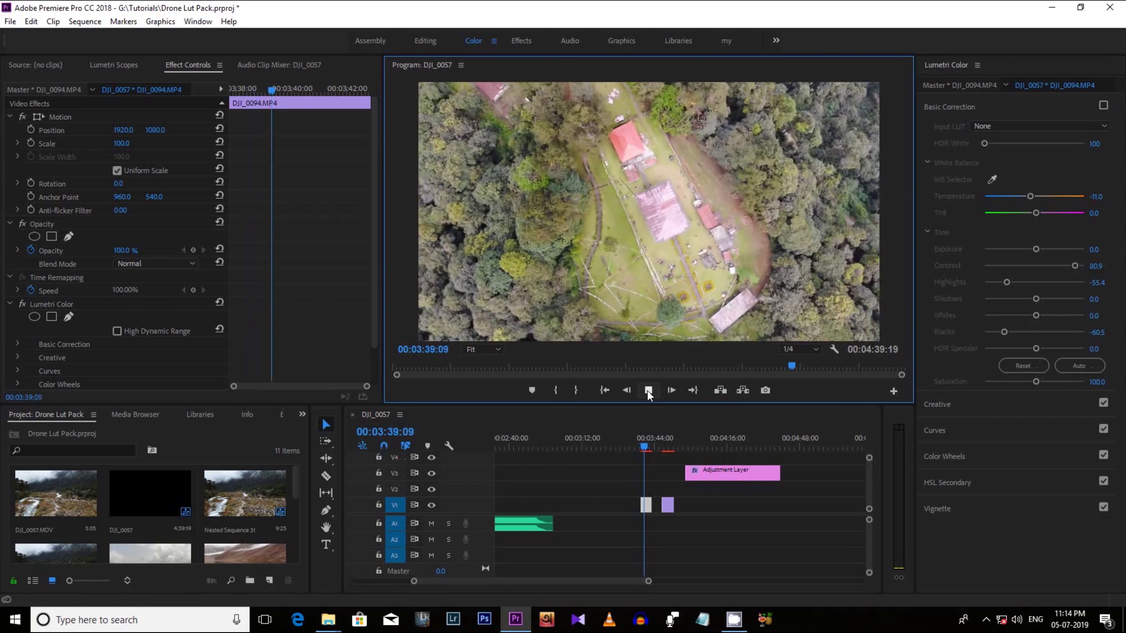
{"action": "left_click", "coordinate": [647, 390]}
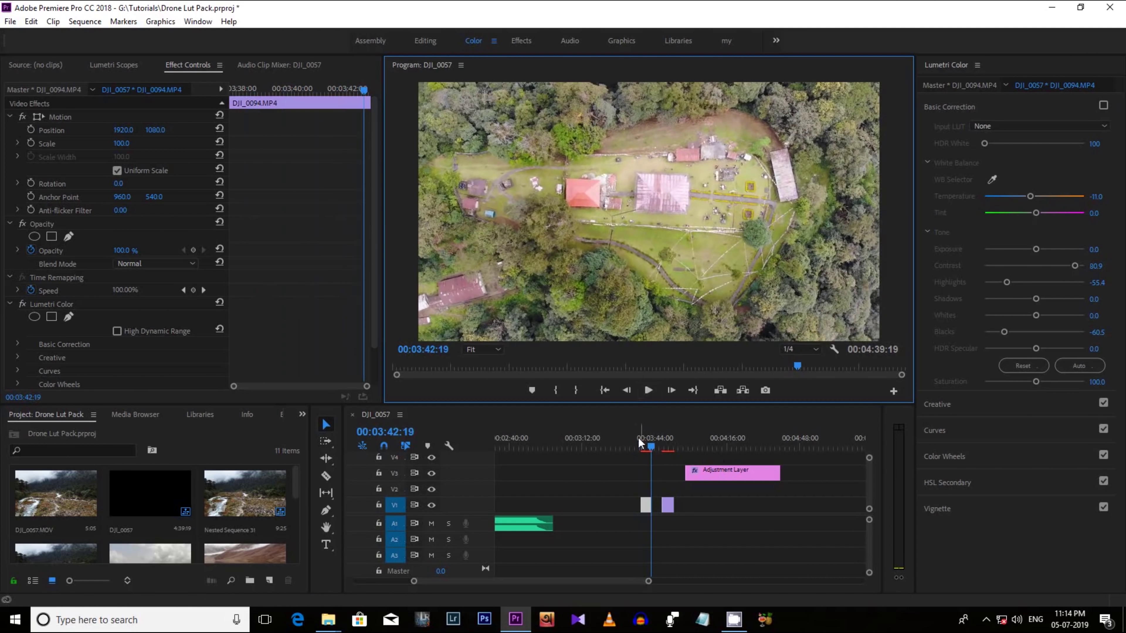
{"action": "left_click_drag", "start_coordinate": [651, 451], "coordinate": [643, 452]}
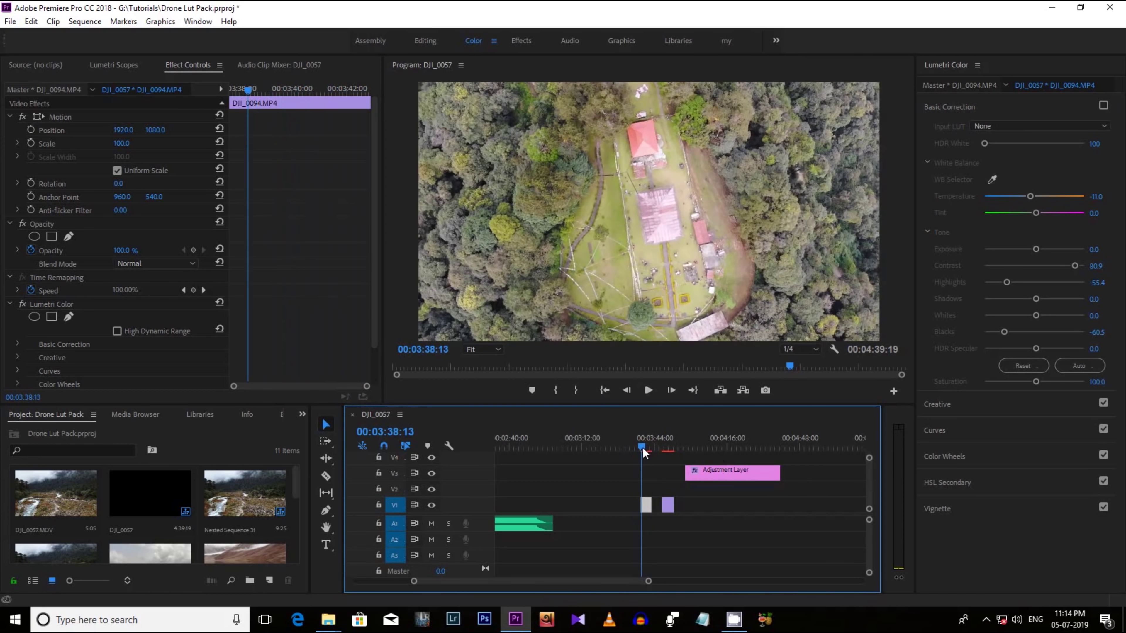
{"action": "left_click", "coordinate": [1102, 106]}
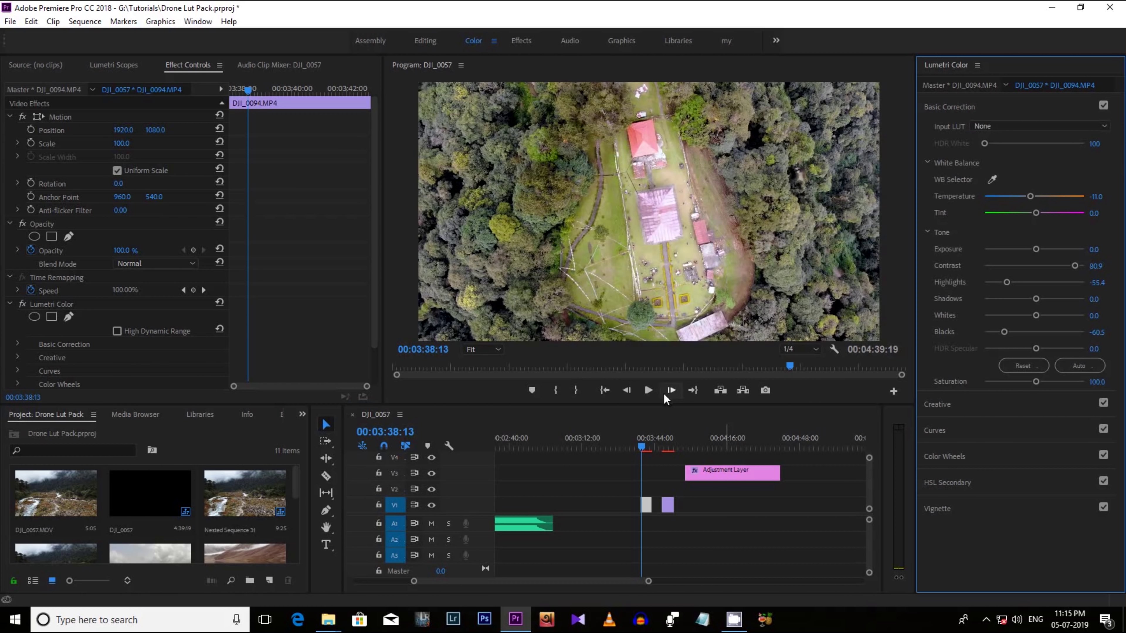
{"action": "left_click", "coordinate": [648, 390]}
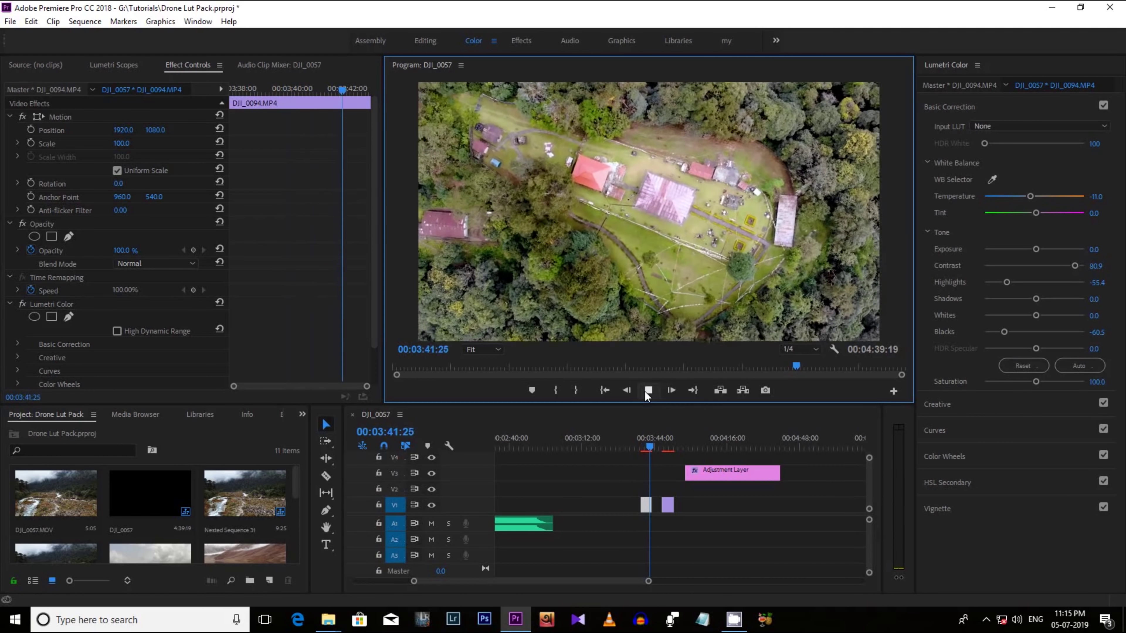
{"action": "left_click", "coordinate": [648, 390]}
{"action": "left_click", "coordinate": [649, 449]}
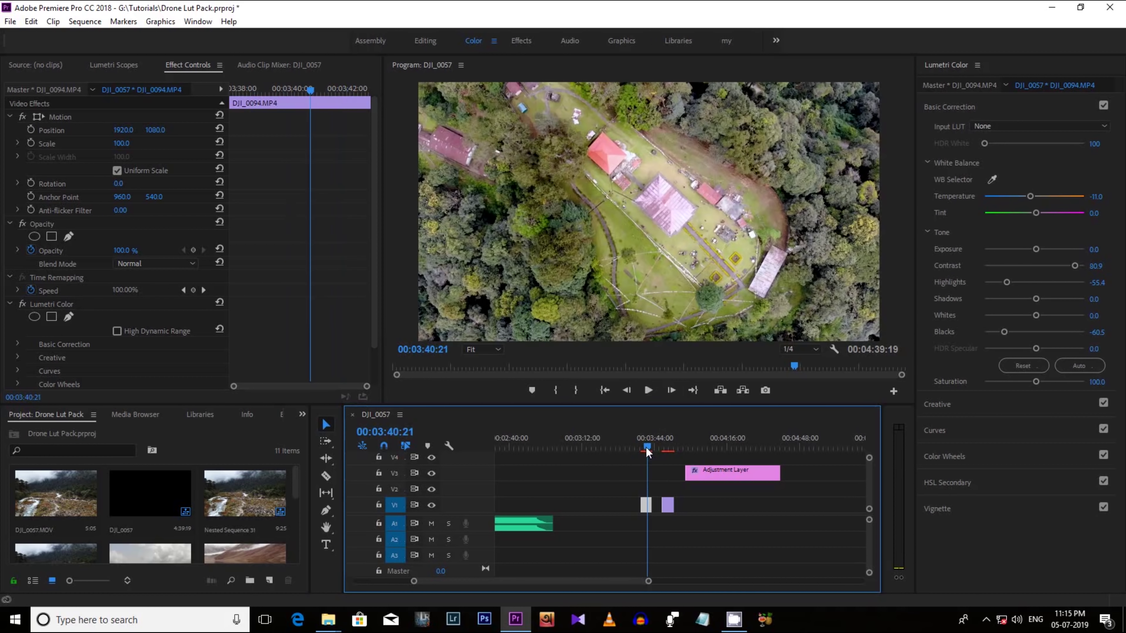
Toggle Basic Correction off and on to compare the graded and ungraded clip.
{"action": "left_click", "coordinate": [1103, 106]}
{"action": "left_click", "coordinate": [1103, 105]}
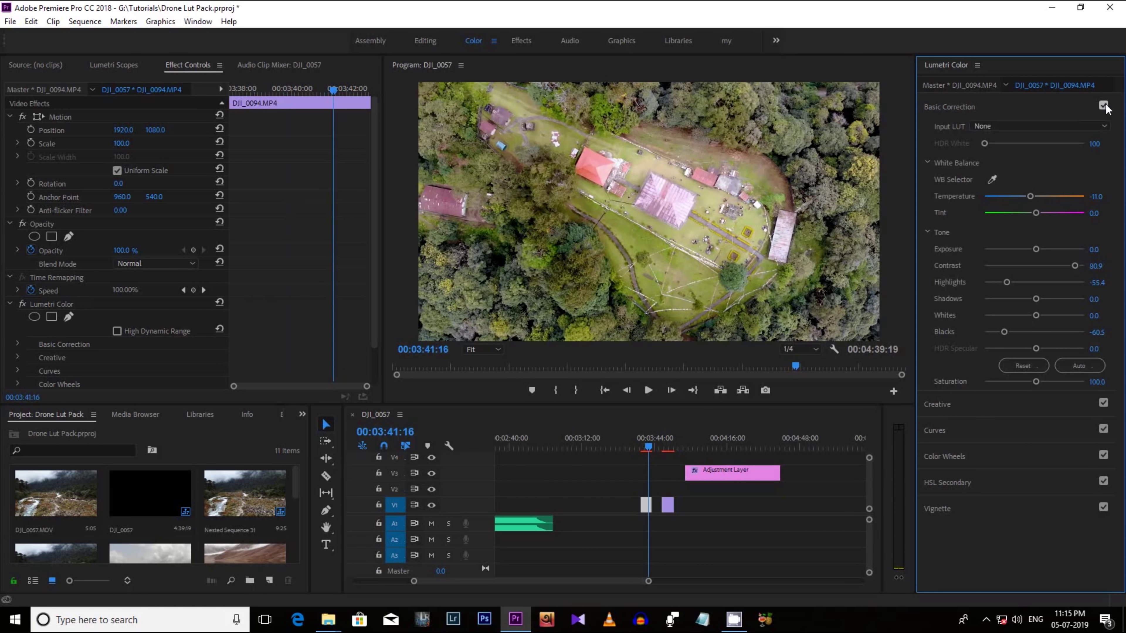
{"action": "left_click", "coordinate": [1104, 105]}
{"action": "left_click", "coordinate": [1104, 105]}
Move the adjustment layer about 10 seconds earlier and preview the crop animation.
{"action": "left_click", "coordinate": [643, 448]}
{"action": "left_click_drag", "start_coordinate": [719, 476], "coordinate": [674, 476]}
{"action": "key", "text": "Up"}
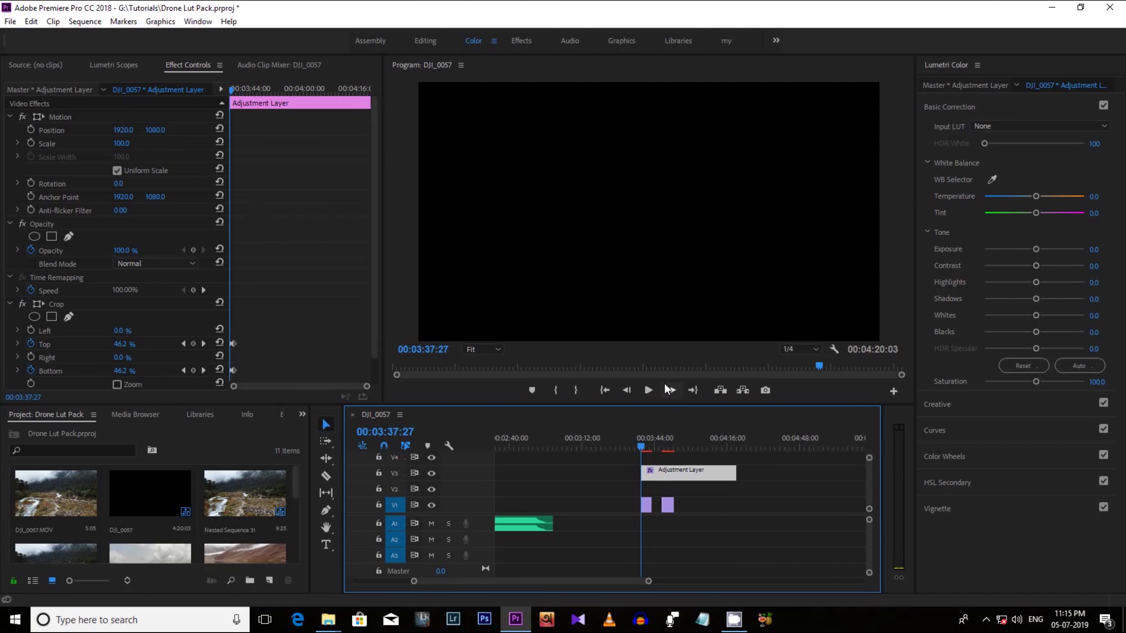
{"action": "left_click", "coordinate": [648, 390]}
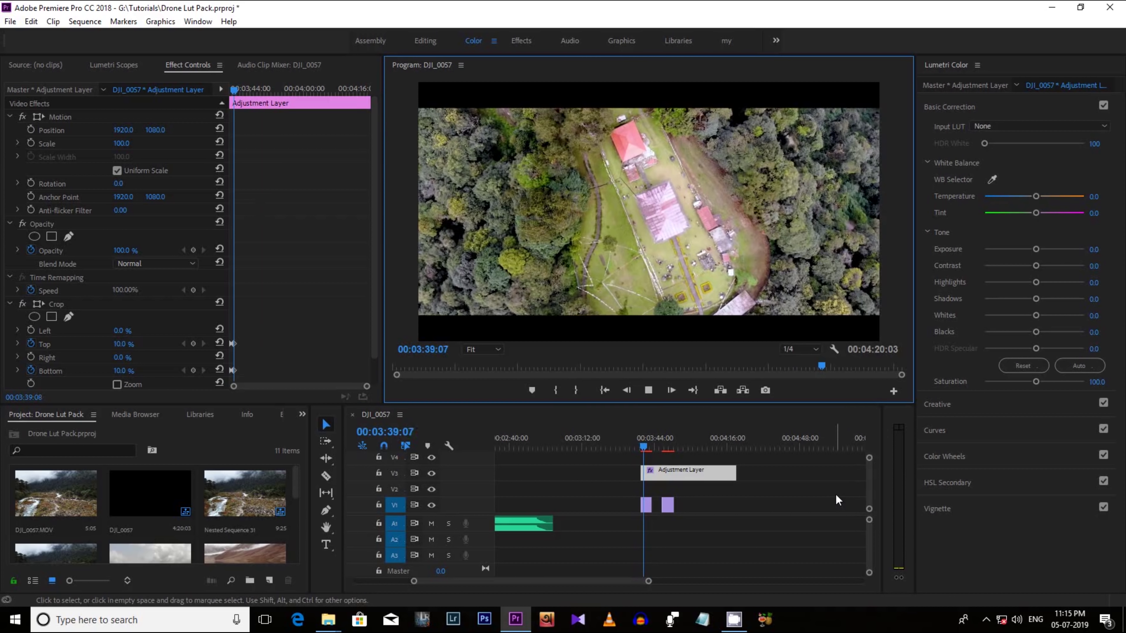
{"action": "left_click", "coordinate": [649, 389]}
{"action": "left_click", "coordinate": [649, 389]}
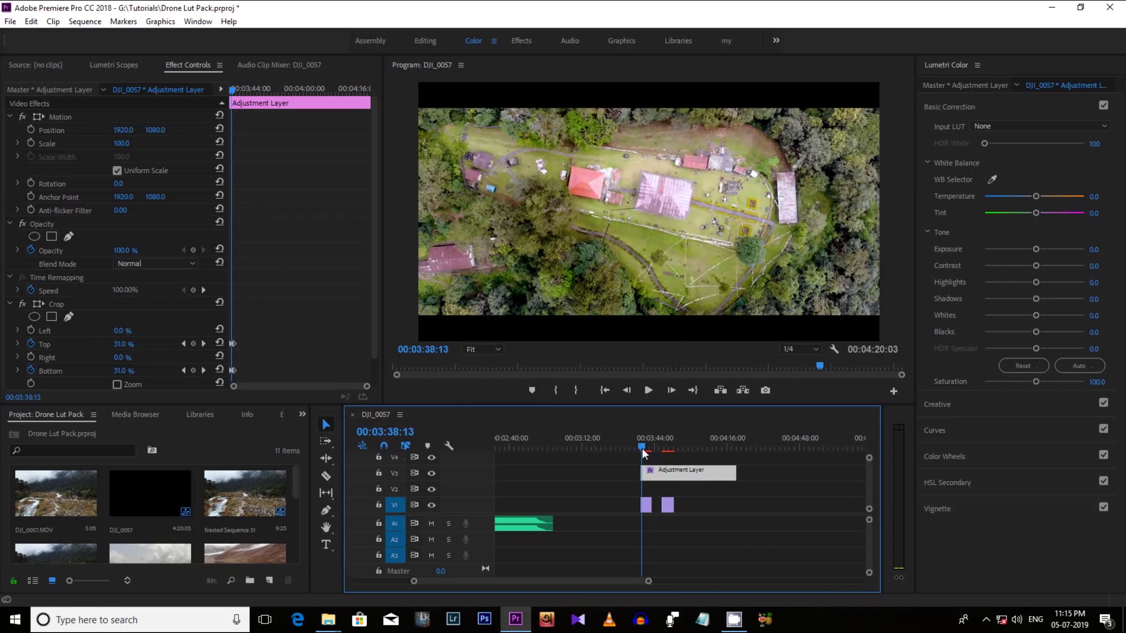
{"action": "key", "text": "space"}
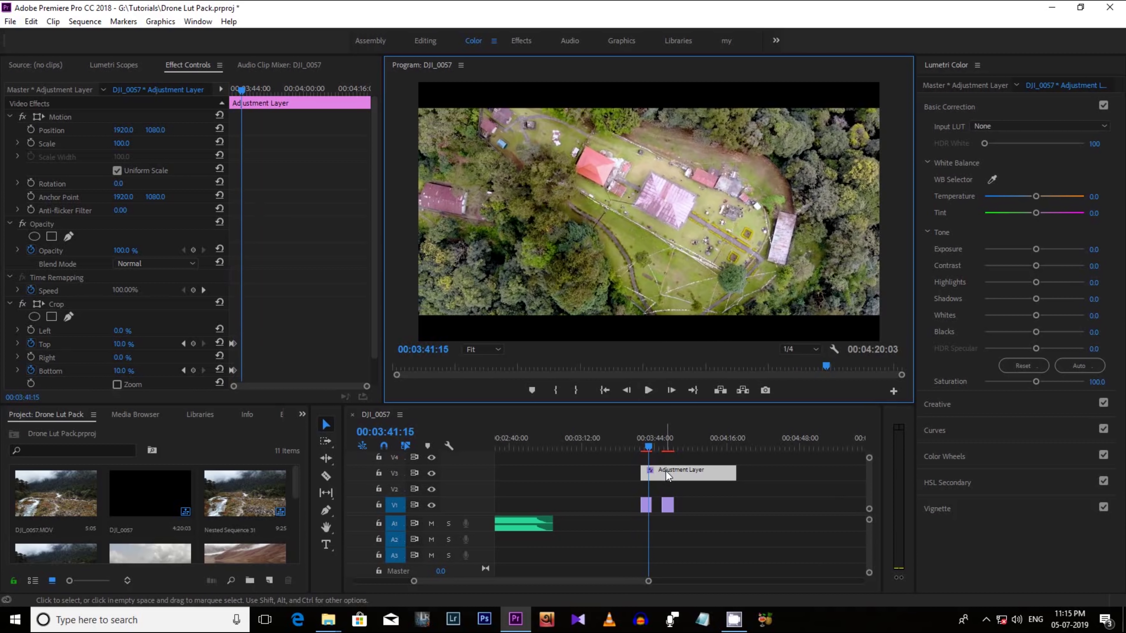
Razor-cut the adjustment layer at 00:03:41:15 and shift the second piece later on V3.
{"action": "left_click", "coordinate": [326, 475]}
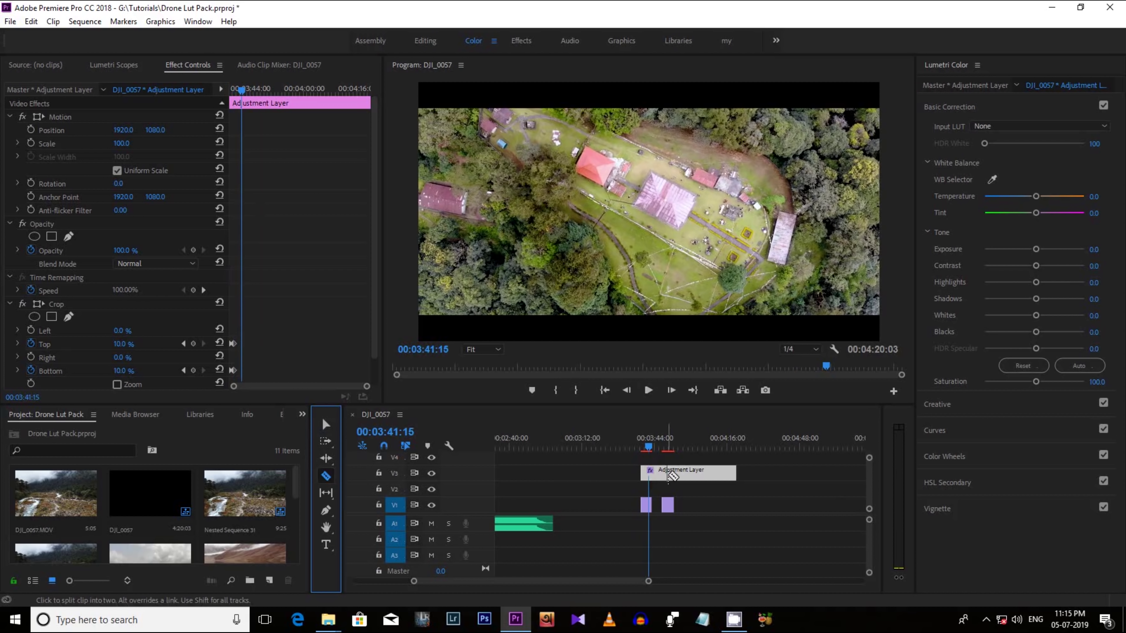
{"action": "left_click", "coordinate": [651, 473]}
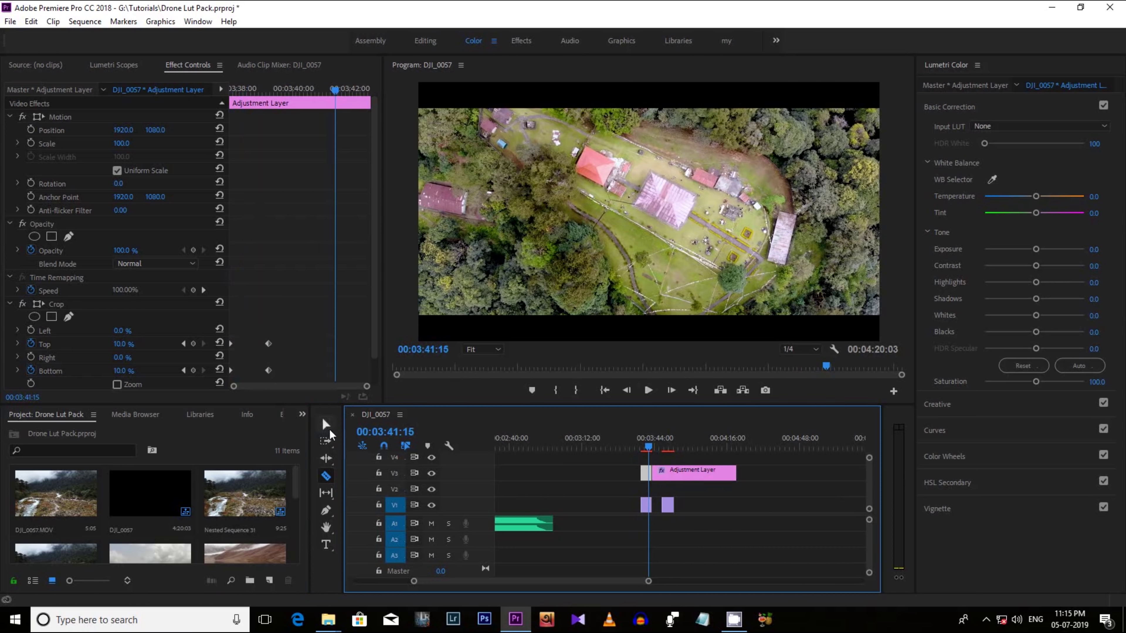
{"action": "left_click", "coordinate": [326, 425]}
{"action": "left_click_drag", "start_coordinate": [678, 474], "coordinate": [744, 473]}
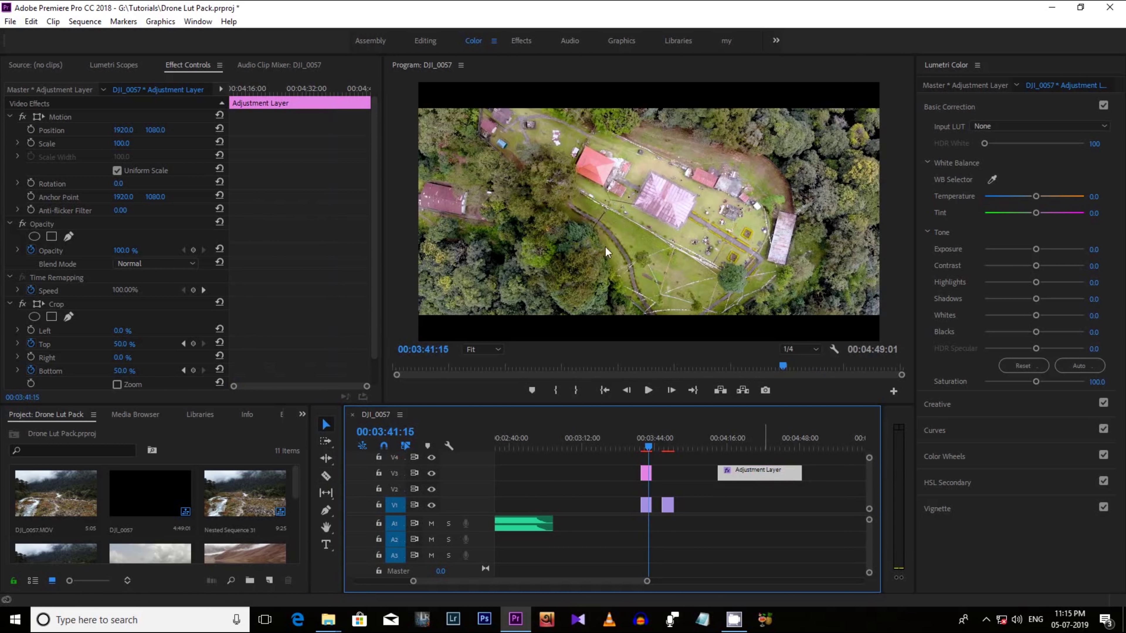
Extract Drone Luts Pack.zip into its own folder.
{"action": "left_click", "coordinate": [328, 619]}
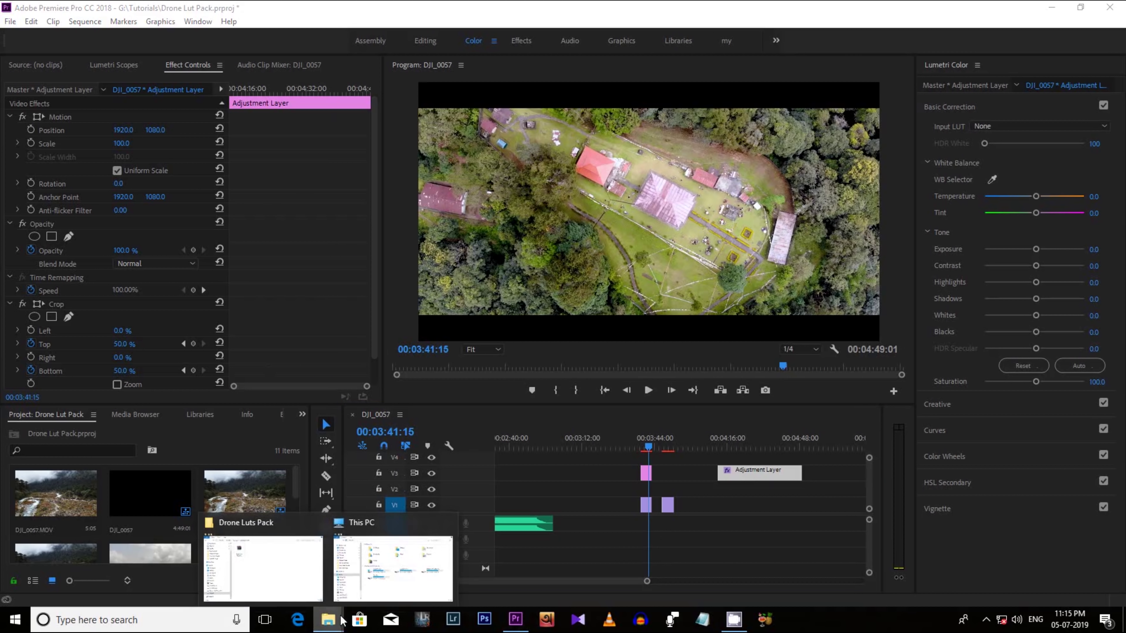
{"action": "left_click", "coordinate": [297, 571]}
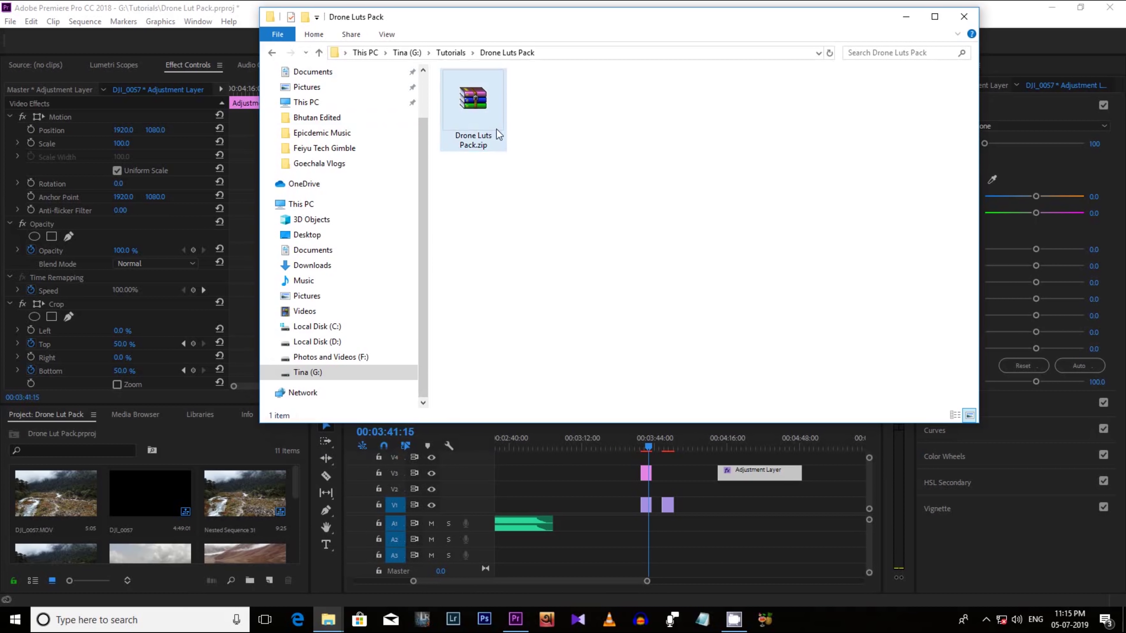
{"action": "right_click", "coordinate": [496, 130]}
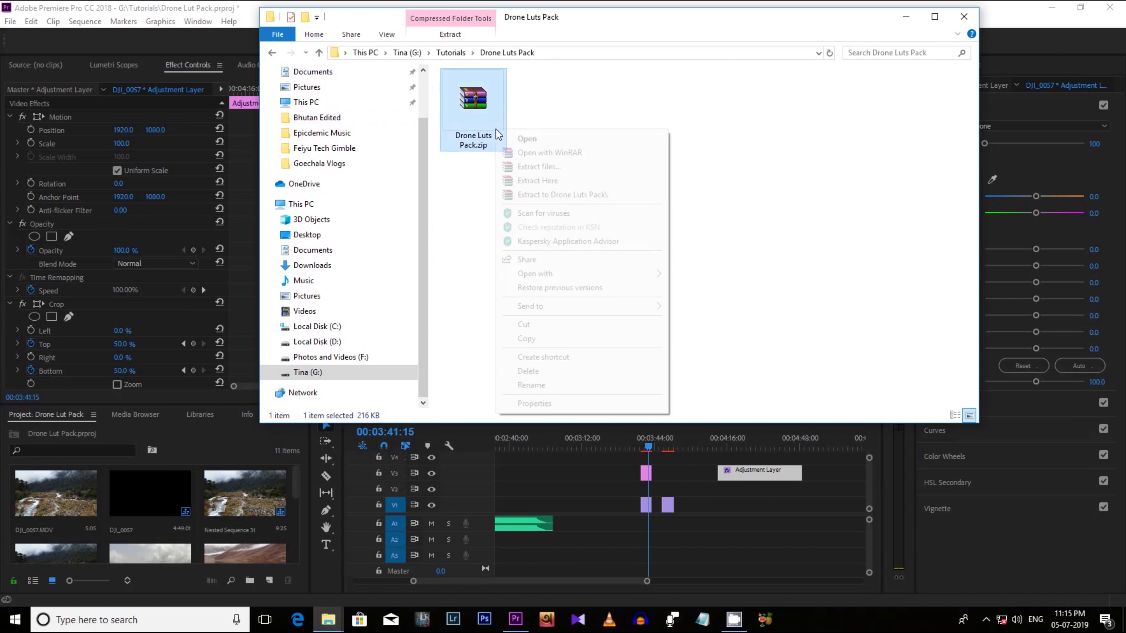
{"action": "left_click", "coordinate": [544, 185]}
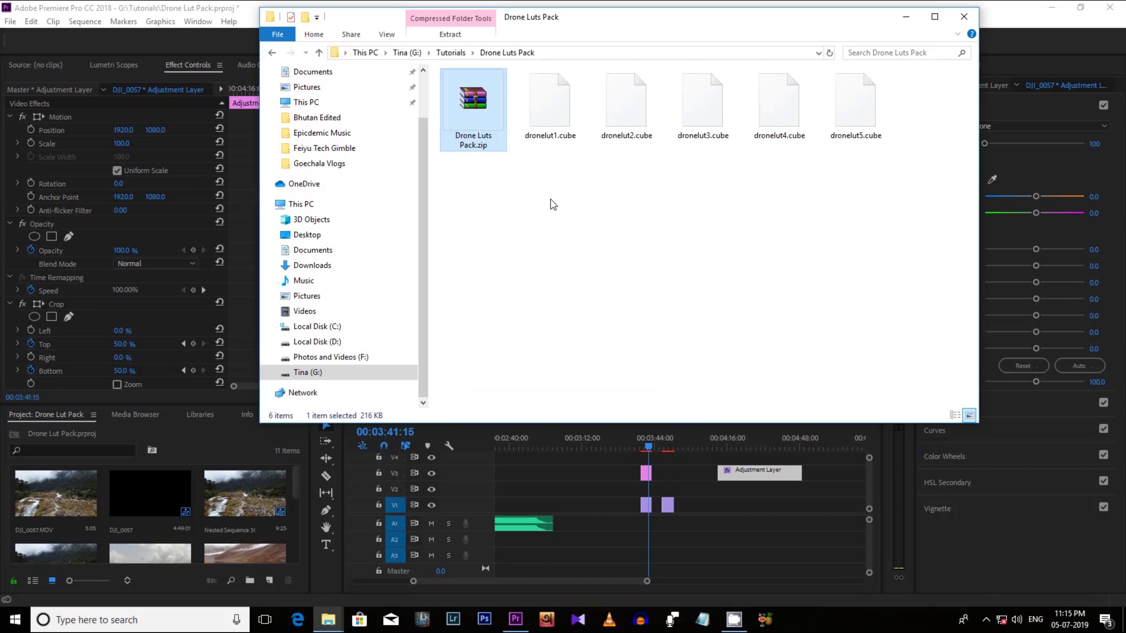
Select and copy the five extracted dronelut1–dronelut5 .cube files.
{"action": "left_click_drag", "start_coordinate": [880, 183], "coordinate": [539, 100]}
{"action": "left_click", "coordinate": [613, 181]}
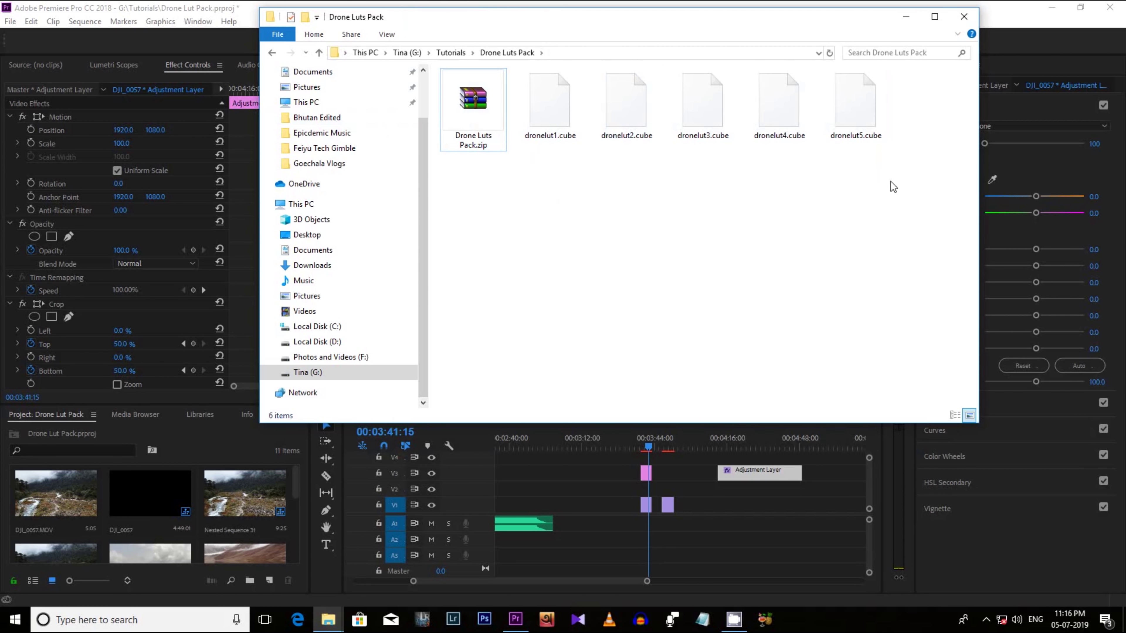
{"action": "left_click_drag", "start_coordinate": [889, 183], "coordinate": [539, 115]}
{"action": "right_click", "coordinate": [539, 114]}
{"action": "left_click", "coordinate": [557, 277]}
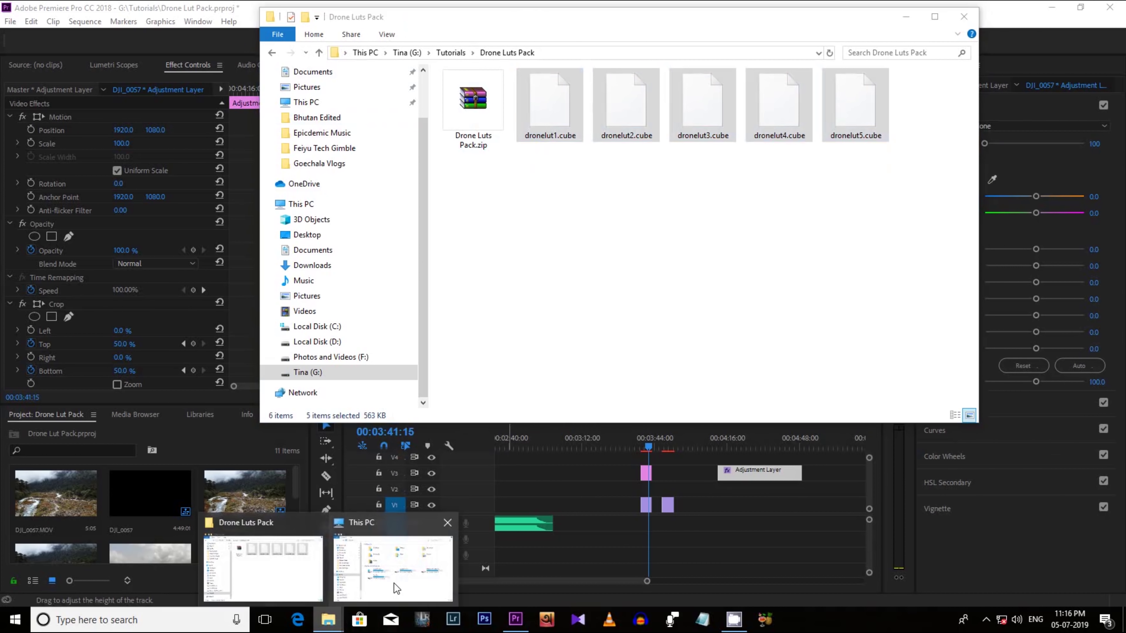
Browse to C:\Program Files\Adobe\Adobe Premiere Pro CC 2018\Lumetri\LUTs\Creative in a new window.
{"action": "middle_click", "coordinate": [328, 620]}
{"action": "left_click", "coordinate": [525, 252]}
{"action": "double_click", "coordinate": [525, 251]}
{"action": "double_click", "coordinate": [510, 161]}
{"action": "double_click", "coordinate": [488, 108]}
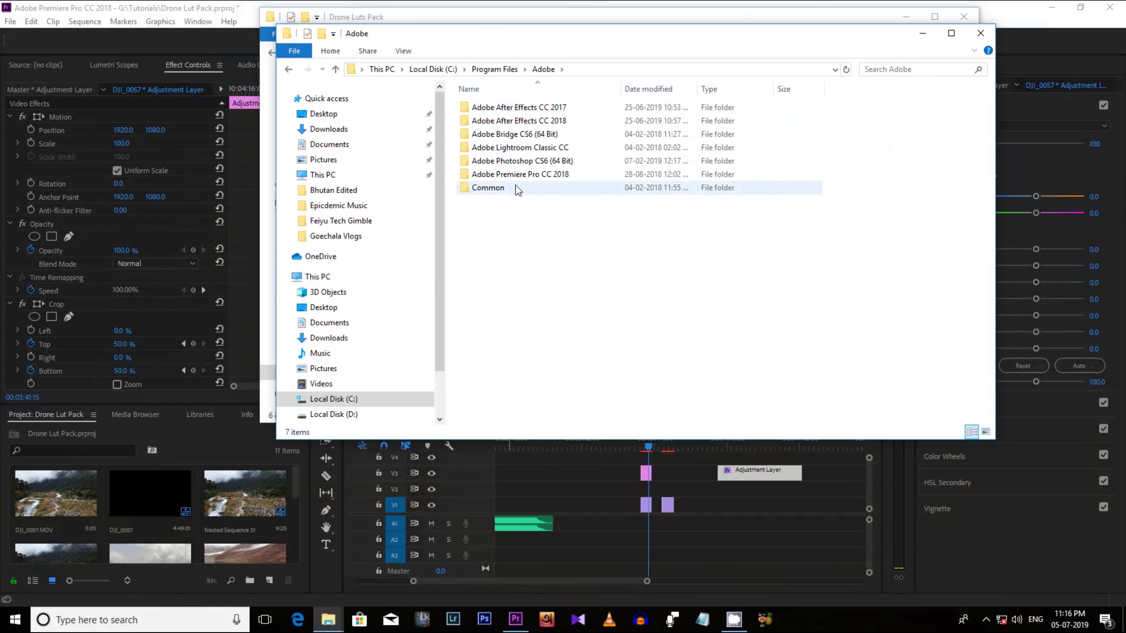
{"action": "double_click", "coordinate": [523, 174]}
{"action": "double_click", "coordinate": [484, 348]}
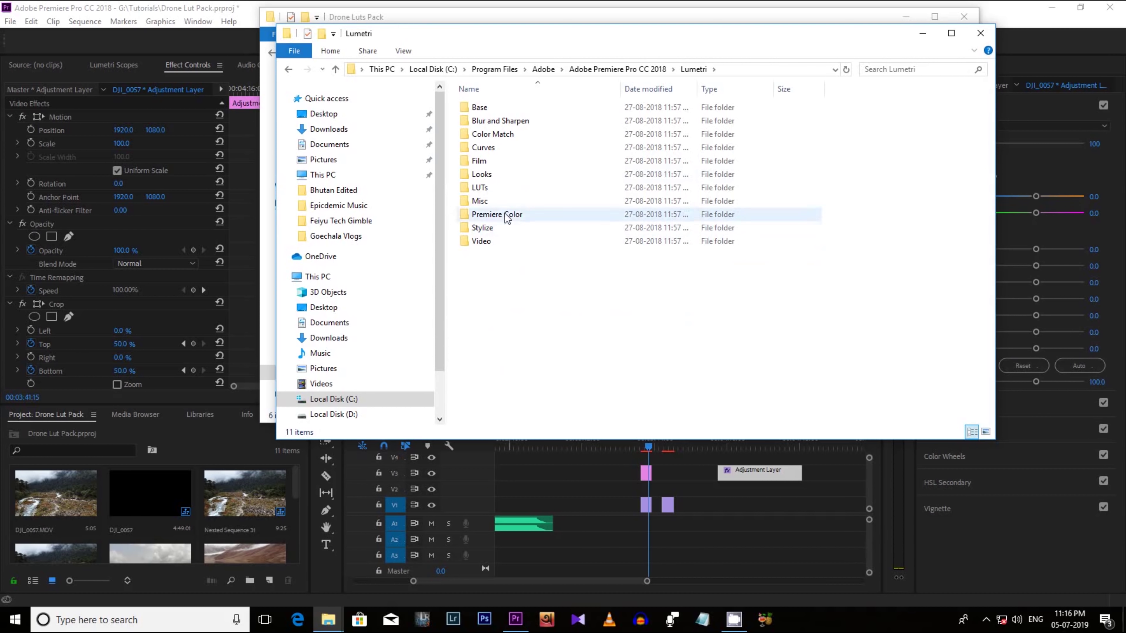
{"action": "double_click", "coordinate": [483, 191]}
{"action": "double_click", "coordinate": [485, 107]}
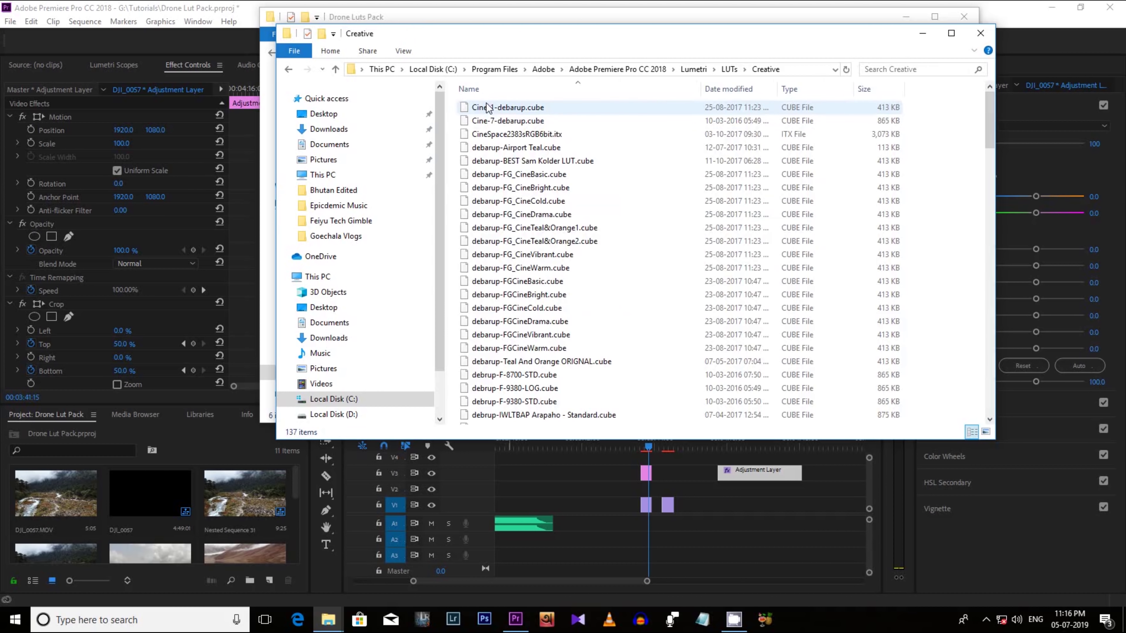
Paste the five dronelut .cube files into Creative and minimize the window.
{"action": "right_click", "coordinate": [605, 288]}
{"action": "left_click", "coordinate": [635, 376]}
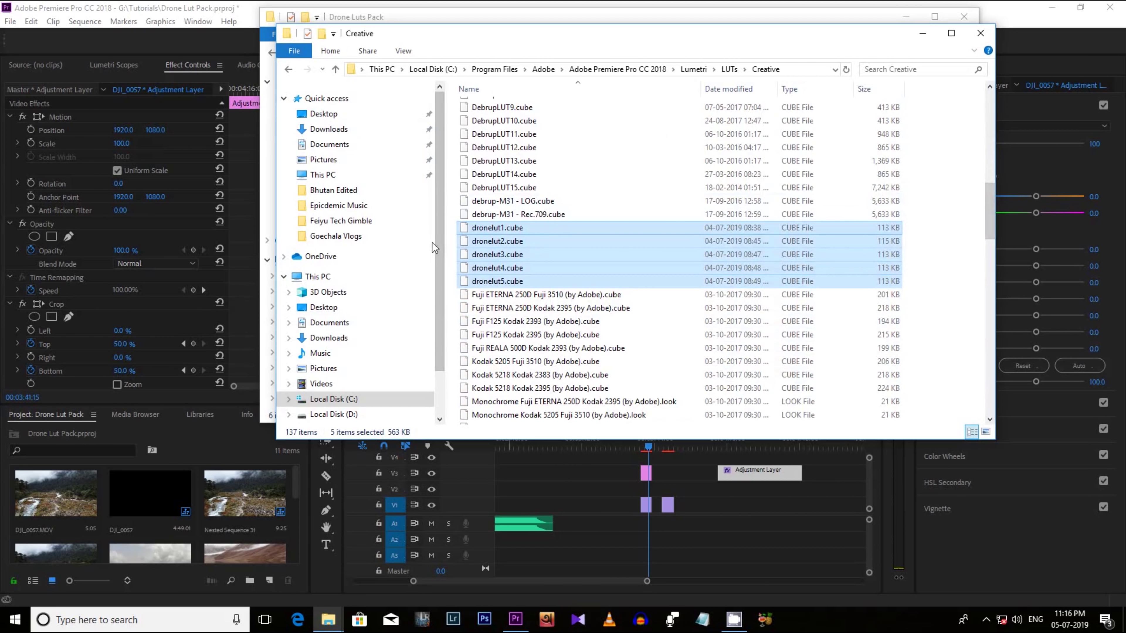
{"action": "left_click", "coordinate": [921, 35]}
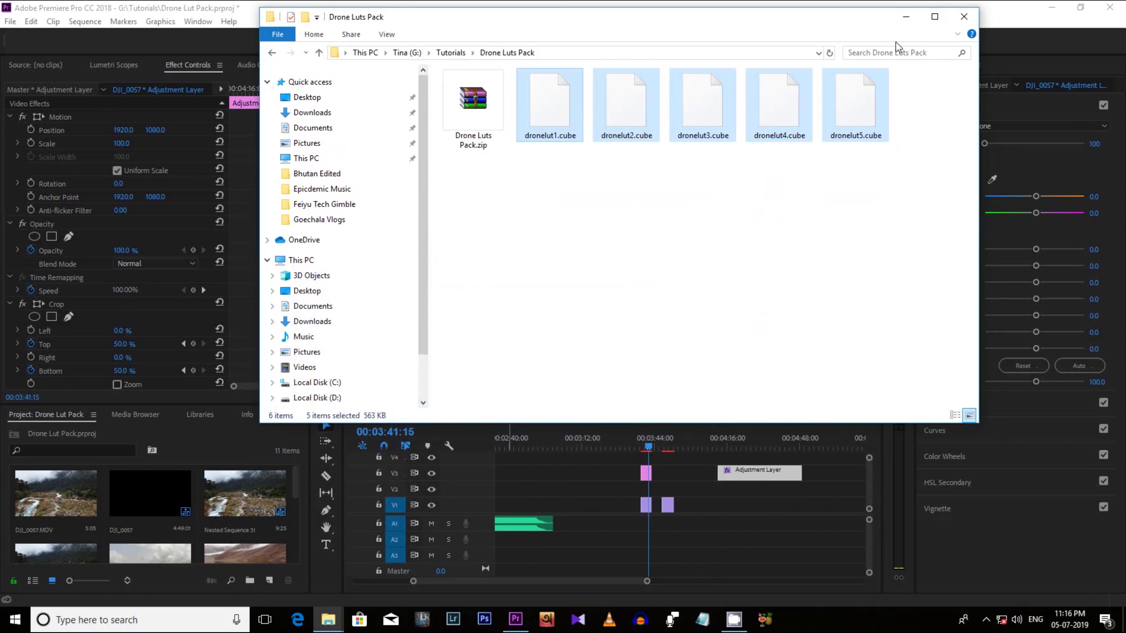
Apply dronelut4 as the Creative Look on DJI_0082.MP4 in Lumetri Color.
{"action": "left_click", "coordinate": [874, 181]}
{"action": "left_click", "coordinate": [907, 20]}
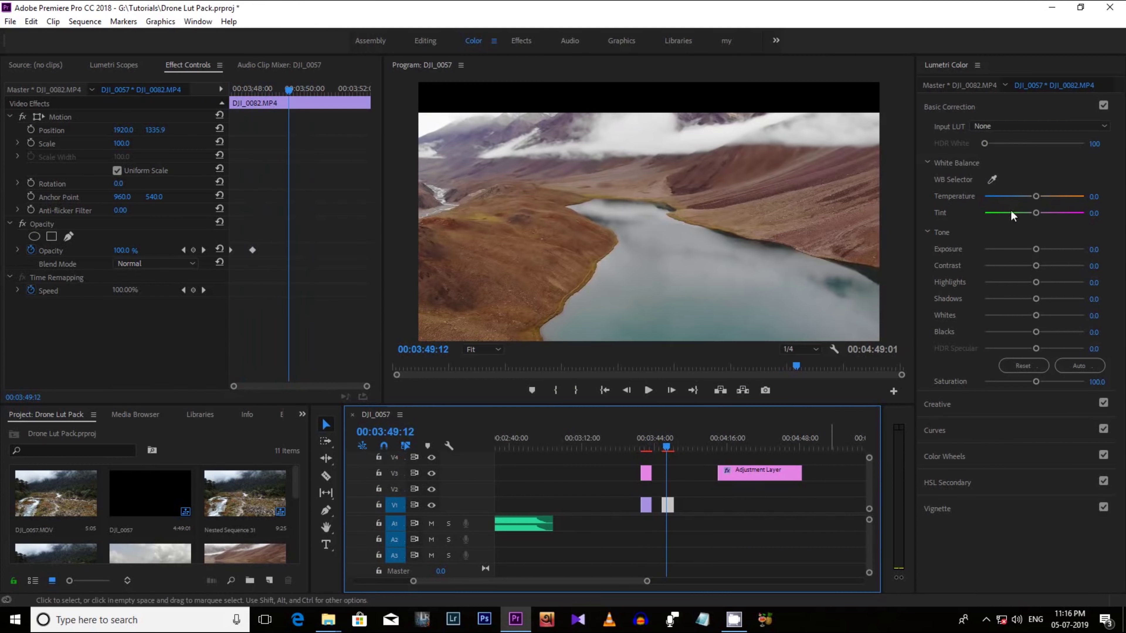
{"action": "left_click", "coordinate": [1038, 106]}
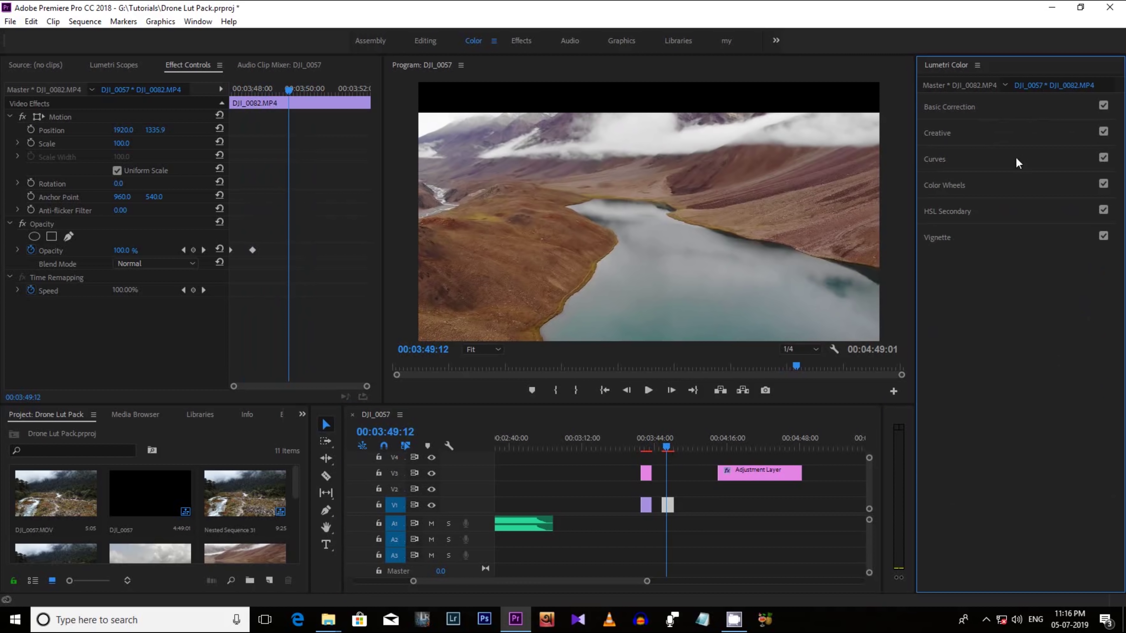
{"action": "left_click", "coordinate": [996, 137]}
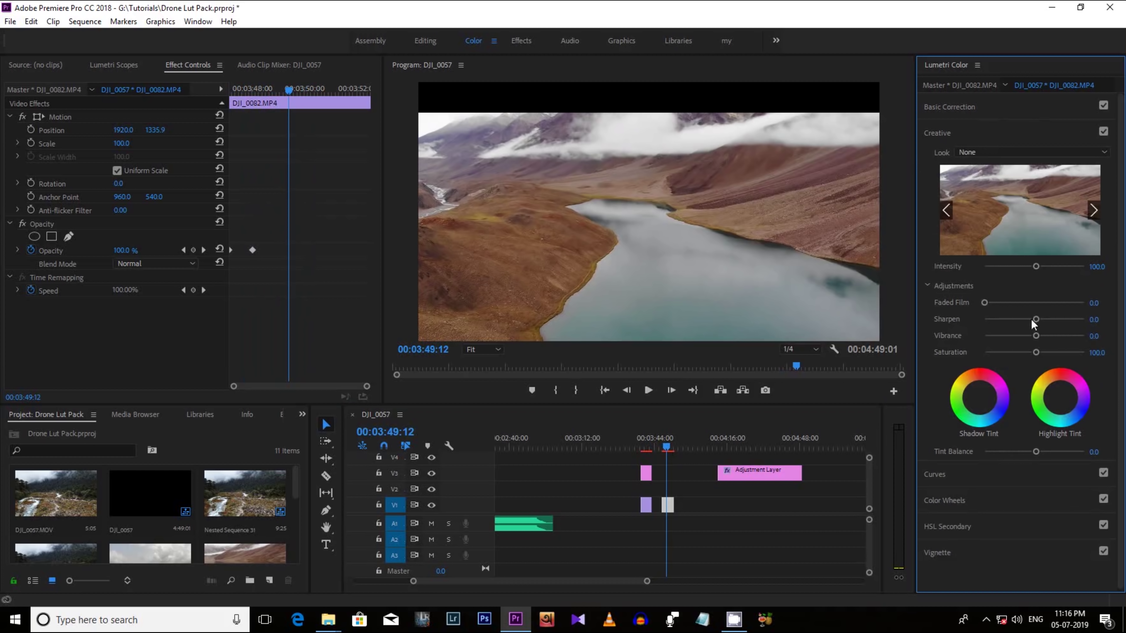
{"action": "left_click", "coordinate": [1004, 152]}
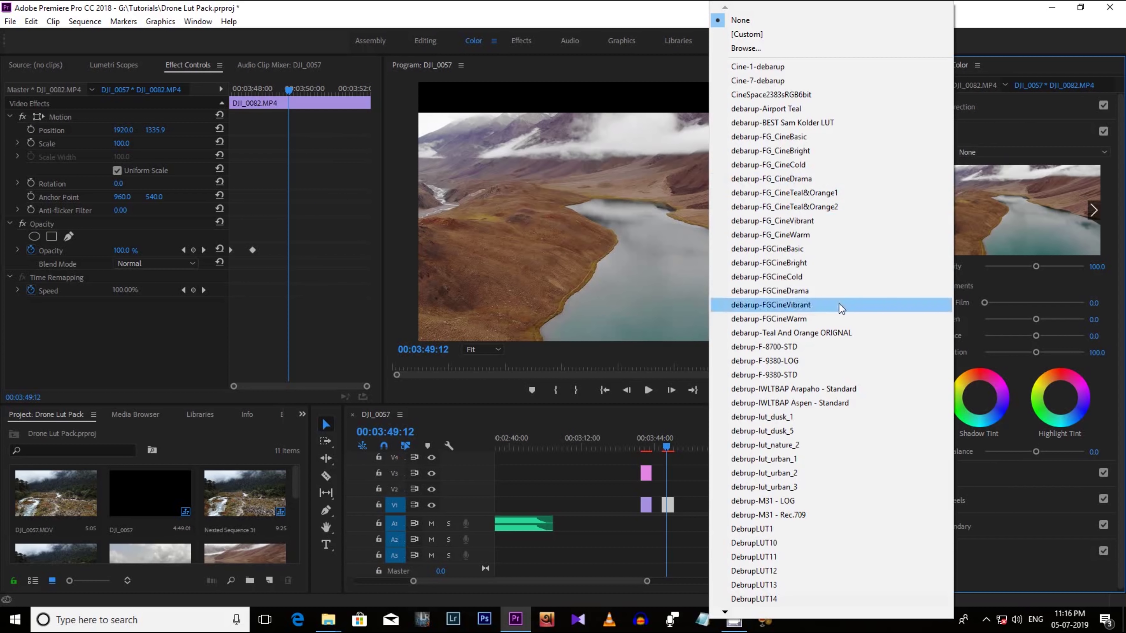
{"action": "mouse_move", "coordinate": [725, 613]}
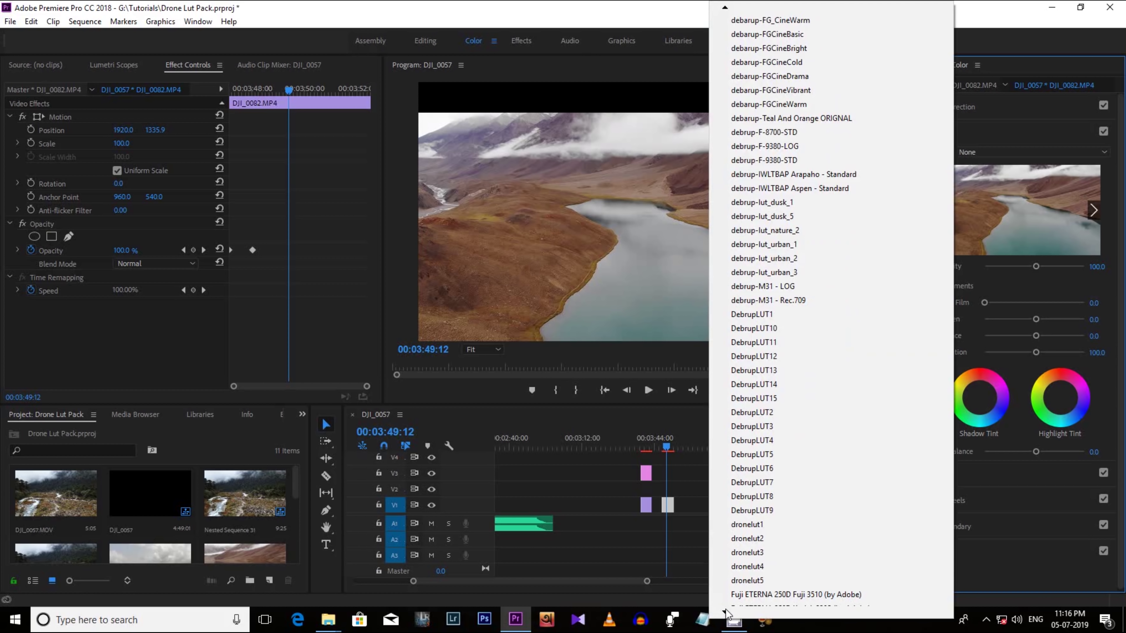
{"action": "left_click", "coordinate": [746, 553]}
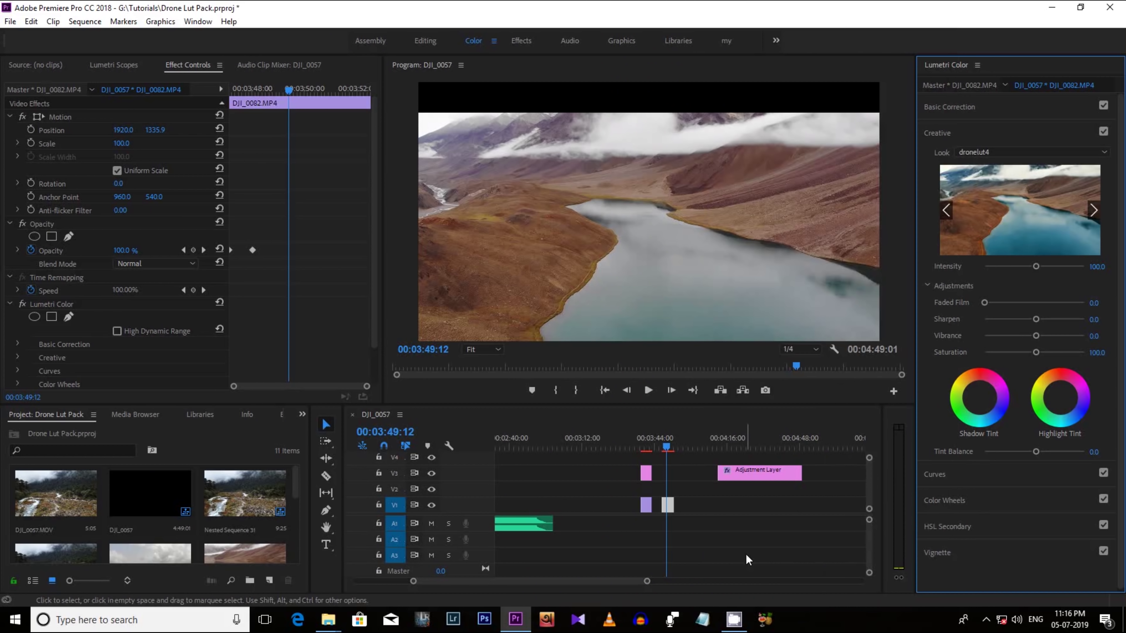
Preview the lake clip from about 3:47:13, then select the later adjustment-layer piece.
{"action": "left_click_drag", "start_coordinate": [669, 446], "coordinate": [665, 447]}
{"action": "left_click", "coordinate": [648, 390]}
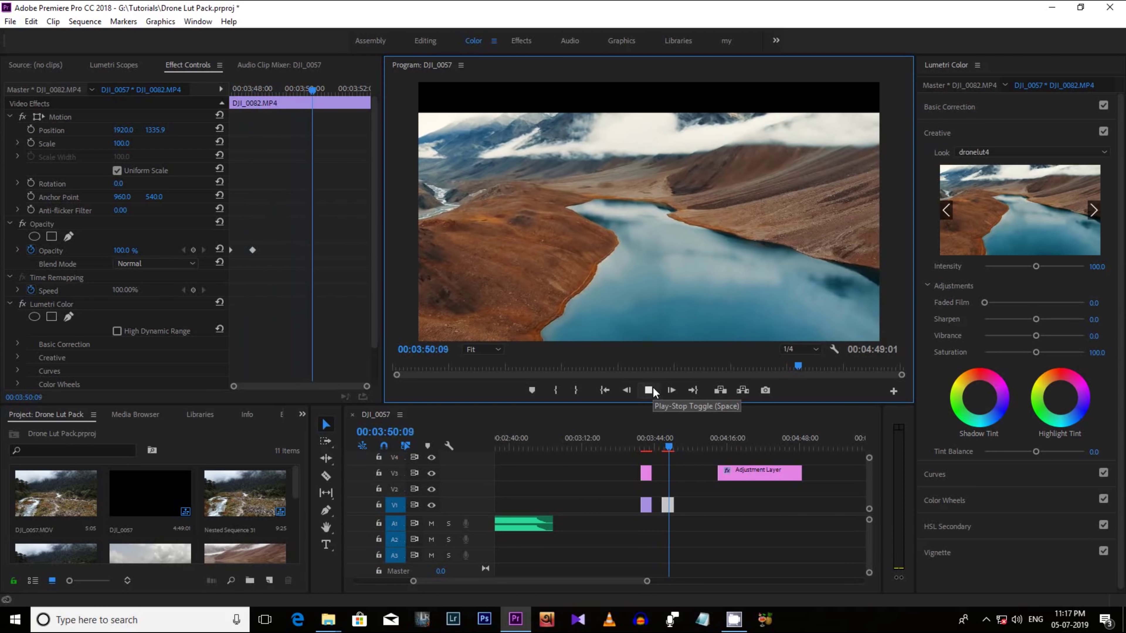
{"action": "left_click", "coordinate": [648, 390]}
{"action": "left_click", "coordinate": [672, 446]}
Split the adjustment layer just past the lake clip and delete the leftover piece, closing the gap.
{"action": "left_click_drag", "start_coordinate": [672, 446], "coordinate": [675, 447]}
{"action": "left_click_drag", "start_coordinate": [751, 474], "coordinate": [696, 481]}
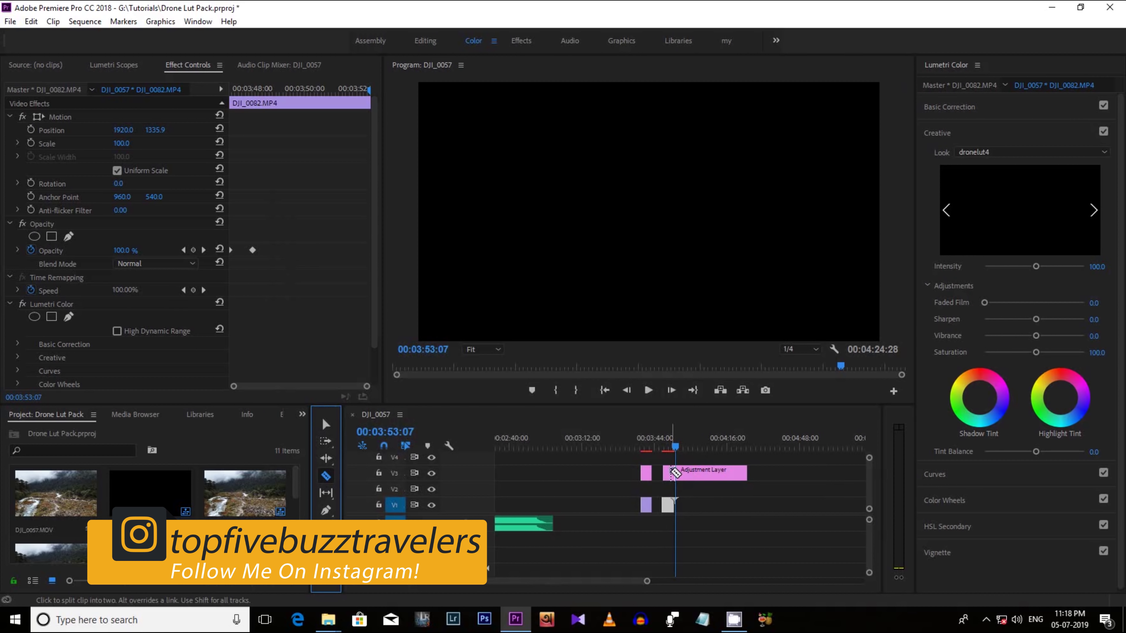
{"action": "key", "text": "ctrl+k"}
{"action": "left_click", "coordinate": [718, 473]}
{"action": "key", "text": "Delete"}
Play back the trimmed ending from the section start, then select the DJI_0094 clip on V1.
{"action": "left_click_drag", "start_coordinate": [679, 505], "coordinate": [669, 499]}
{"action": "left_click", "coordinate": [669, 498]}
{"action": "key", "text": "Up"}
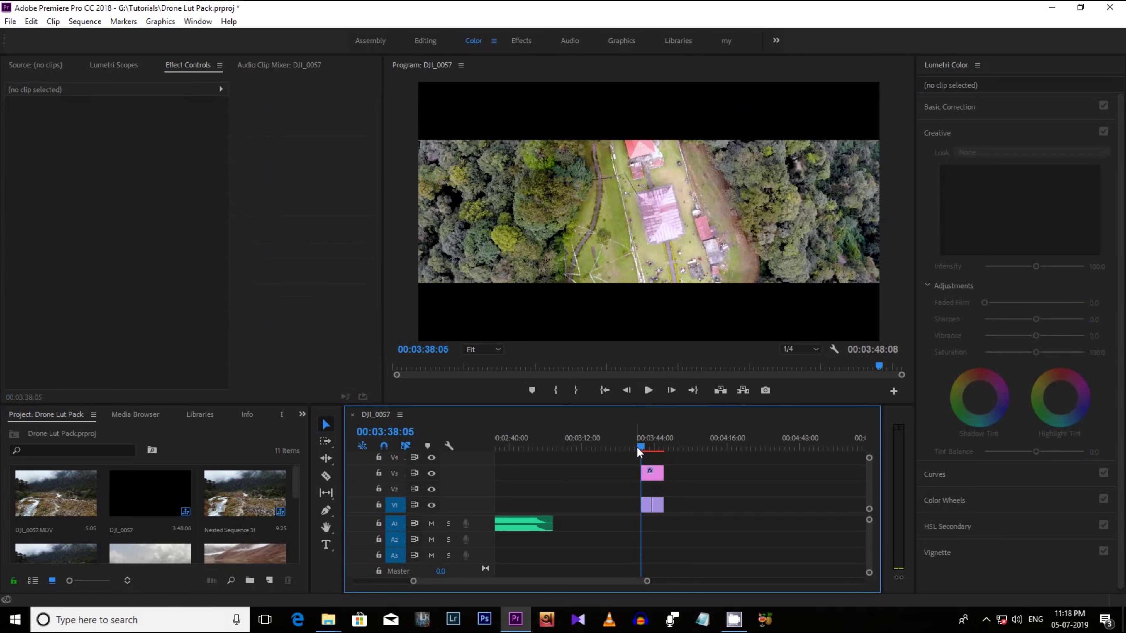
{"action": "left_click", "coordinate": [648, 390]}
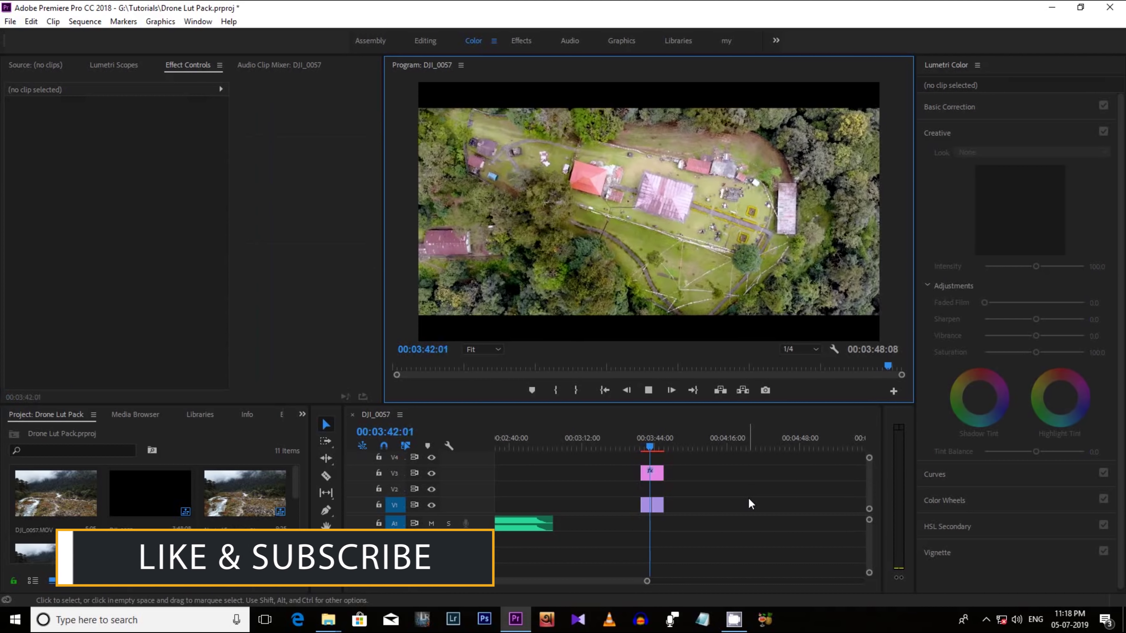
{"action": "left_click", "coordinate": [647, 505]}
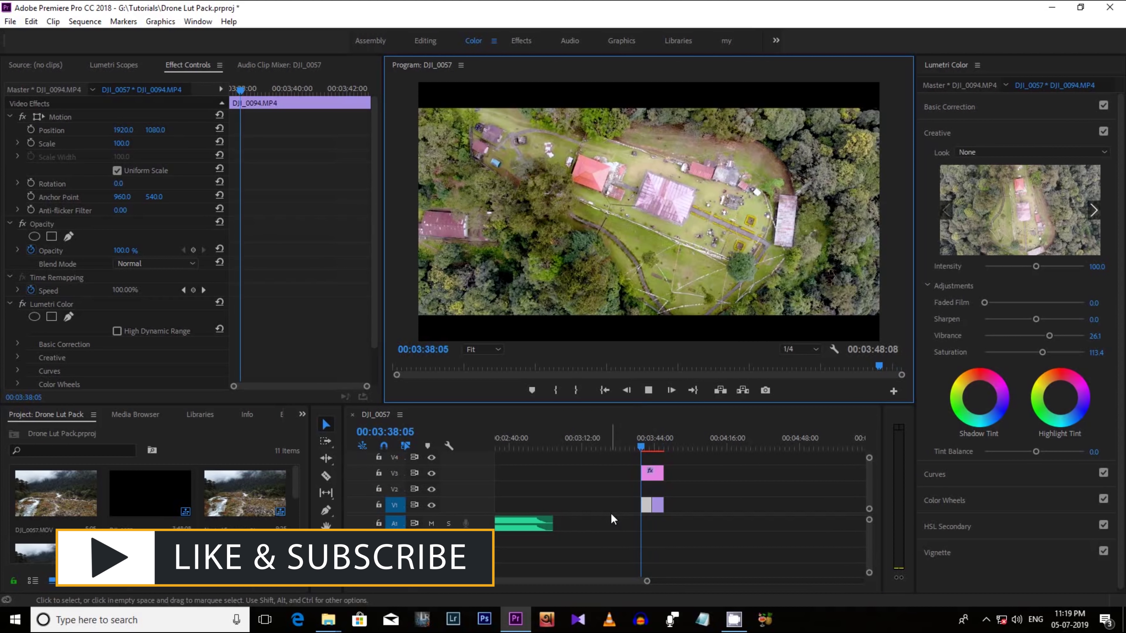